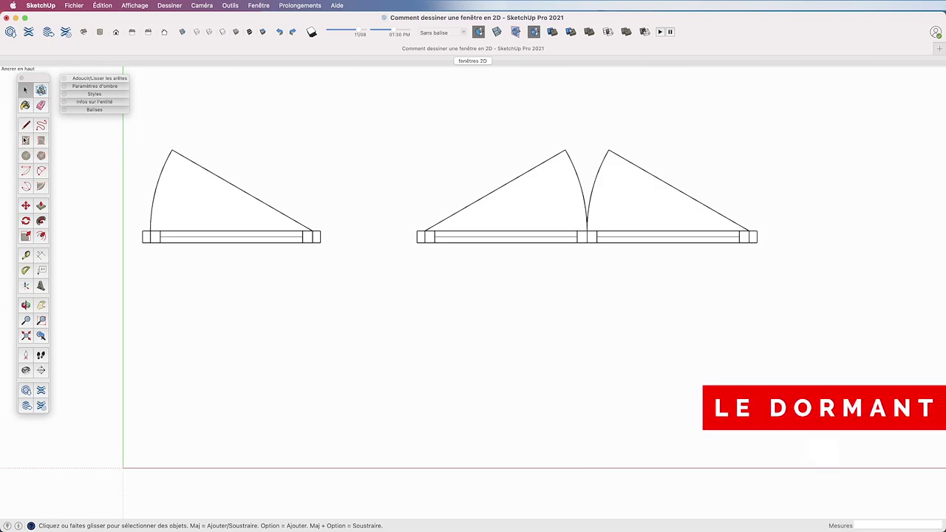
Step: Draw a 900 × 60 mm frame rectangle inside a new group below the two window plans
left_click(26, 139)
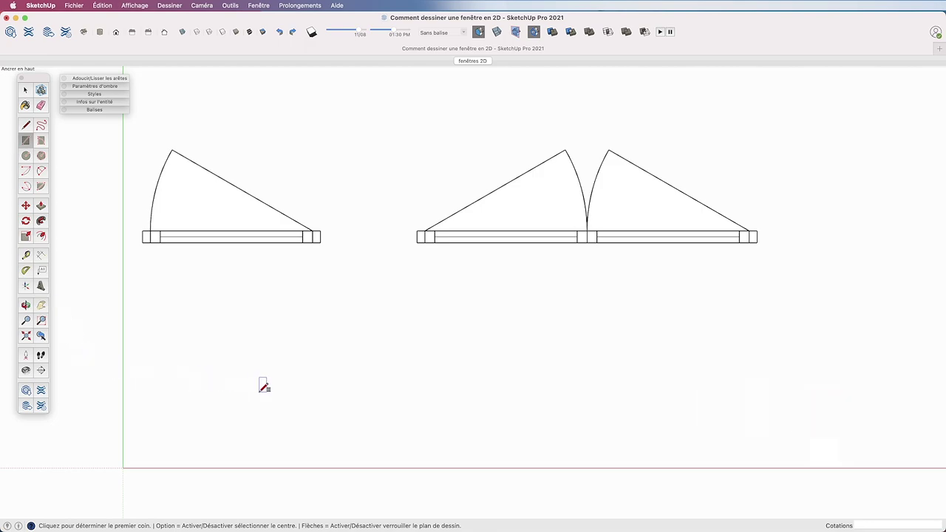
right_click(262, 390)
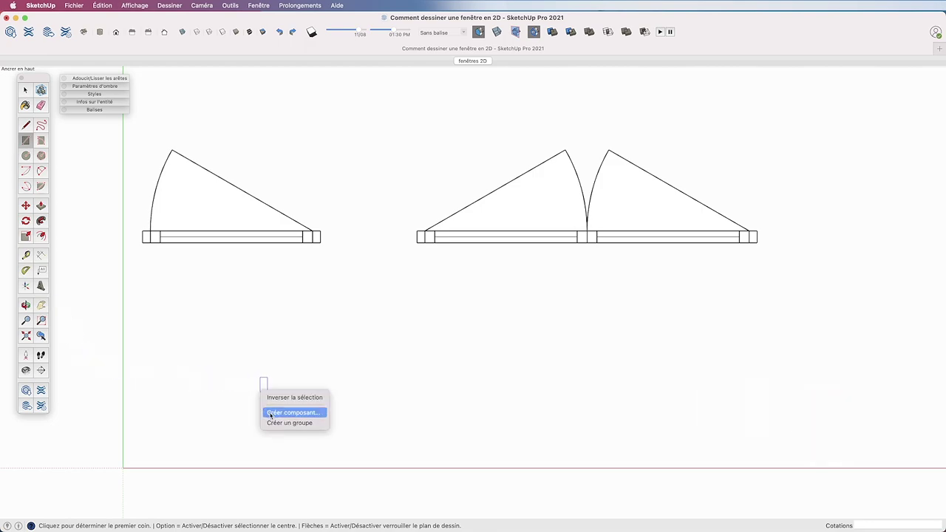
left_click(269, 423)
left_click(189, 437)
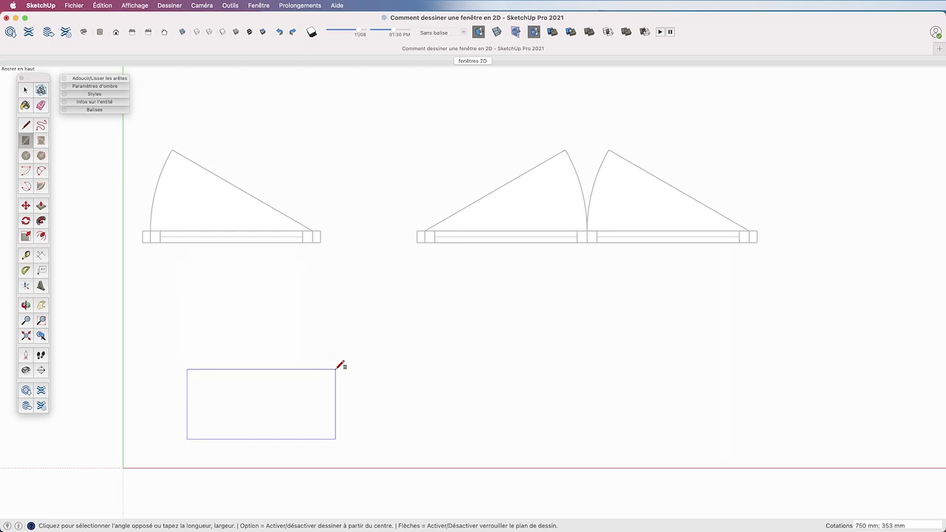
type("900;60")
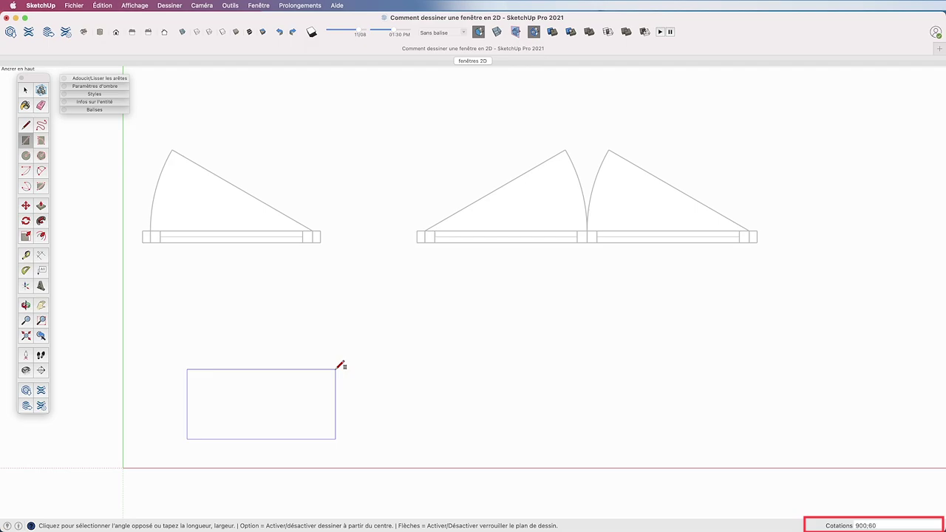
key("Return")
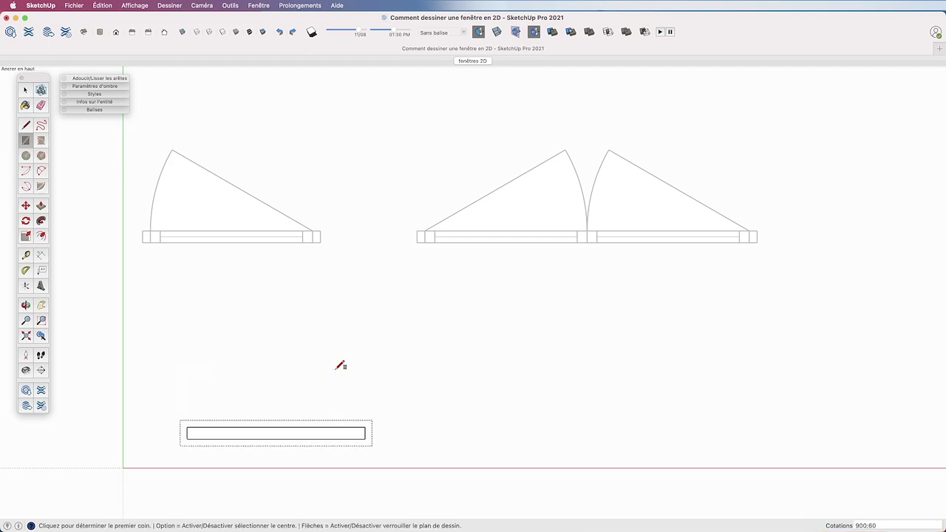
left_click(25, 90)
left_click(229, 362)
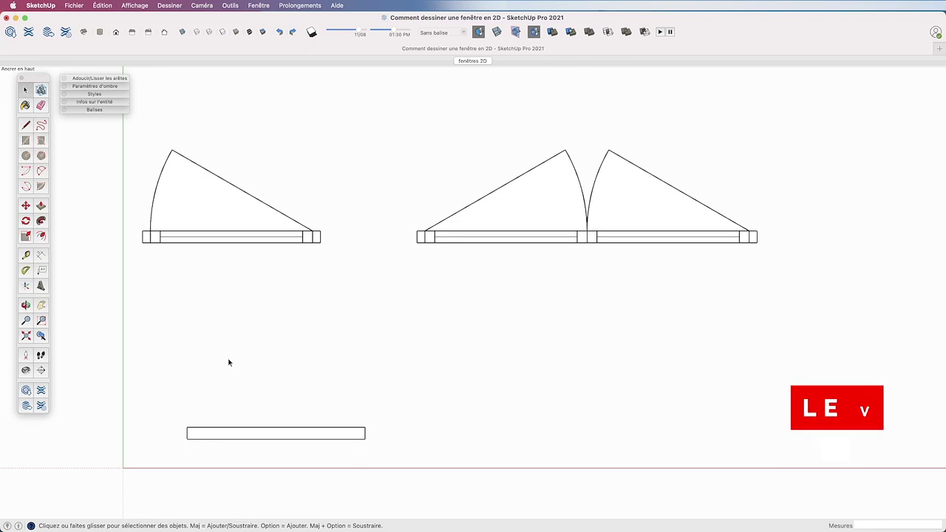
Step: Draw an 820 × 60 mm sash rectangle inside its own new group, next to the frame
right_click(229, 362)
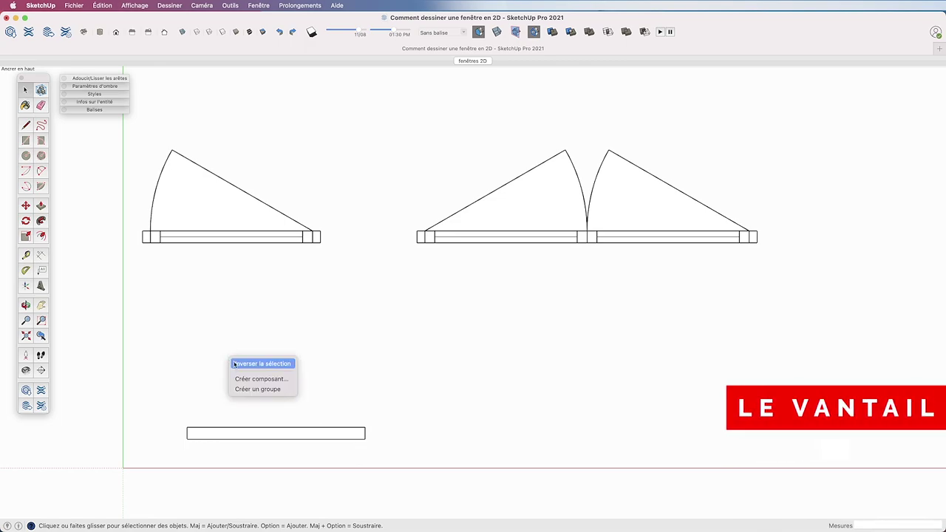
left_click(239, 390)
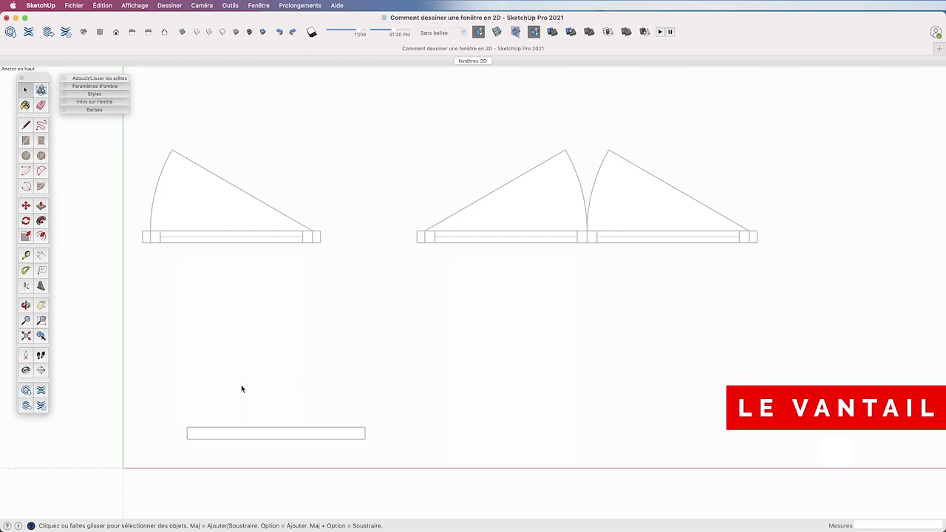
left_click(25, 140)
left_click(217, 387)
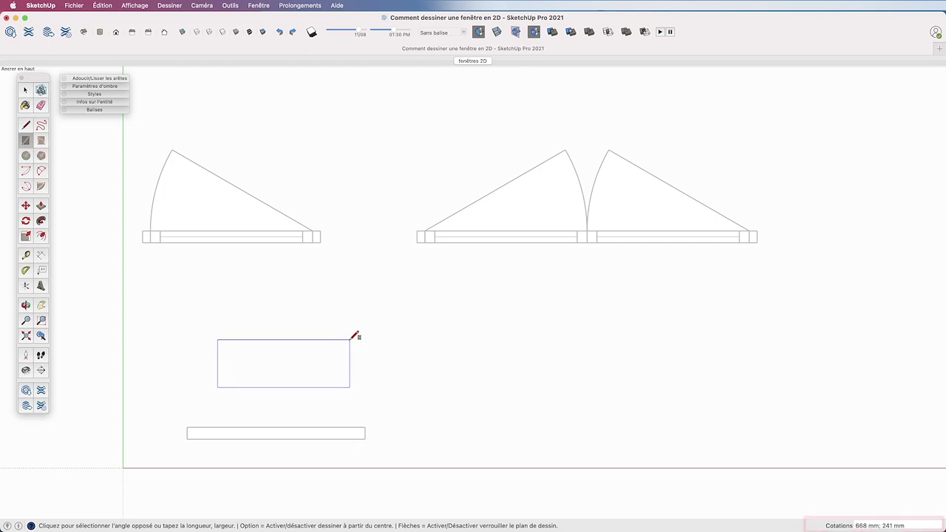
type("820;60")
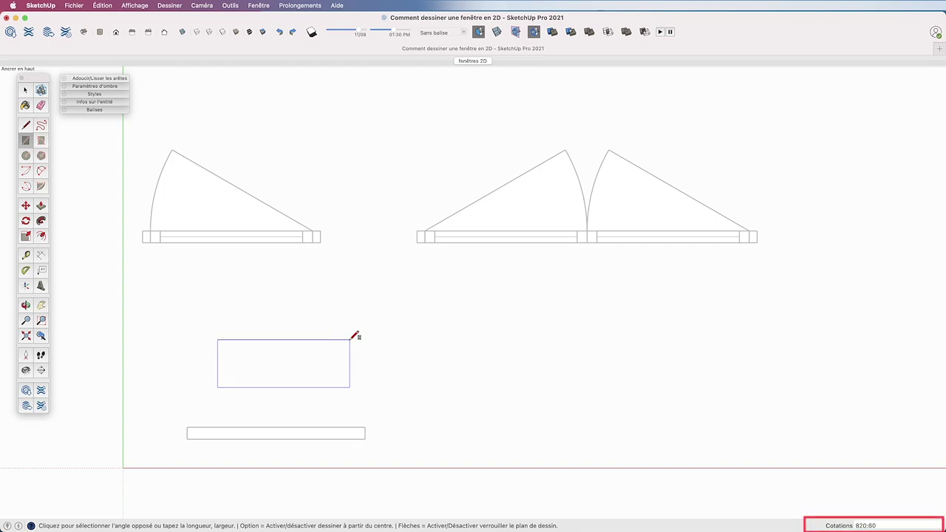
key("Return")
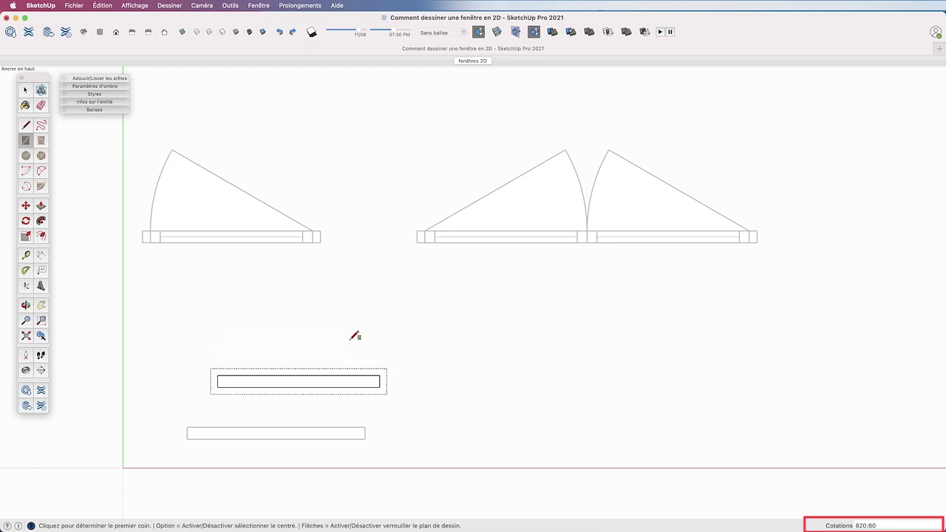
left_click(25, 89)
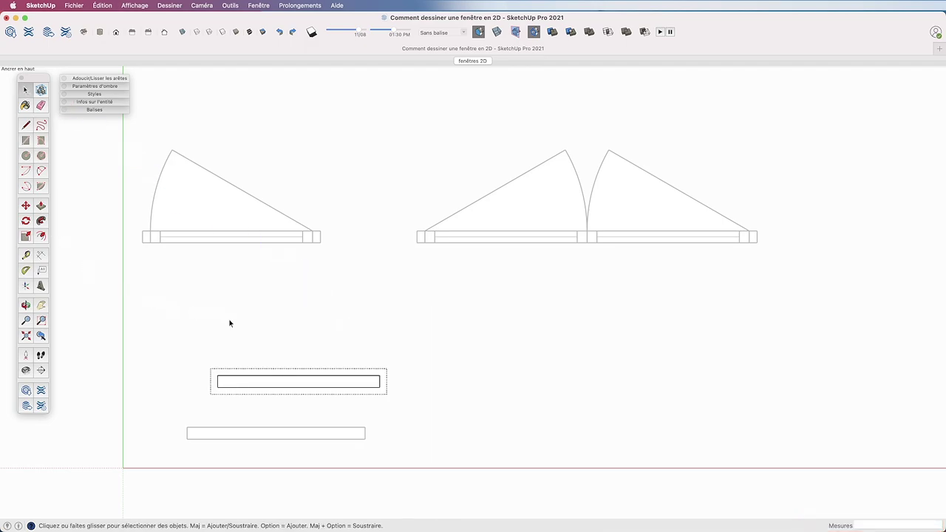
left_click(256, 332)
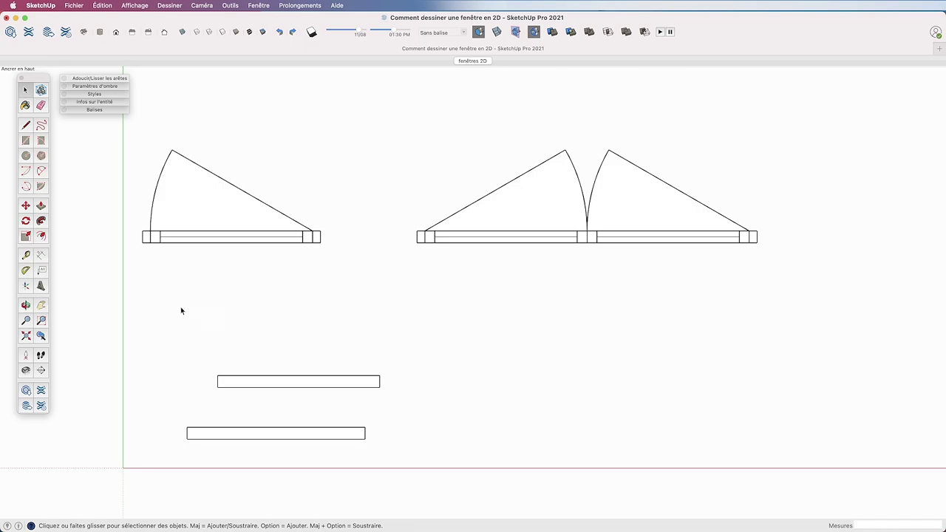
left_click(26, 206)
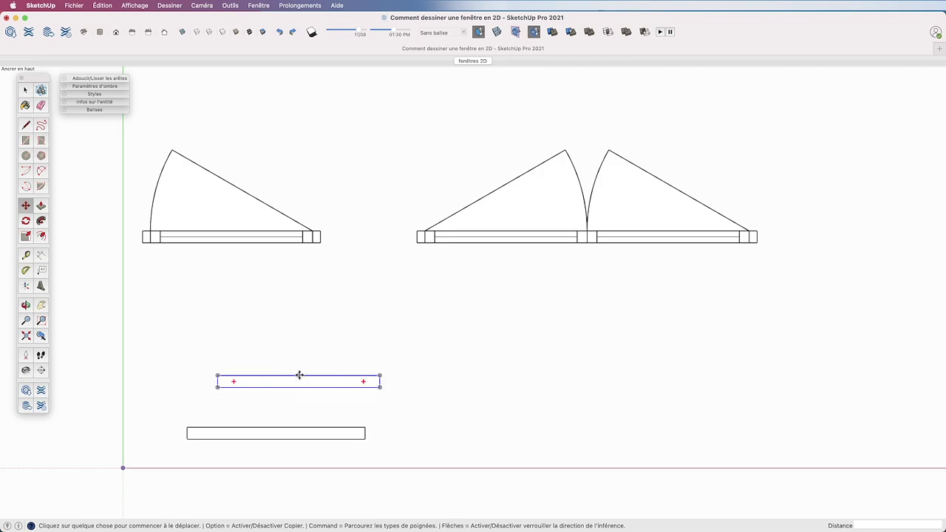
Step: Move the sash by its midpoint onto the frame's midpoint, then zoom in on the frame
left_click(300, 375)
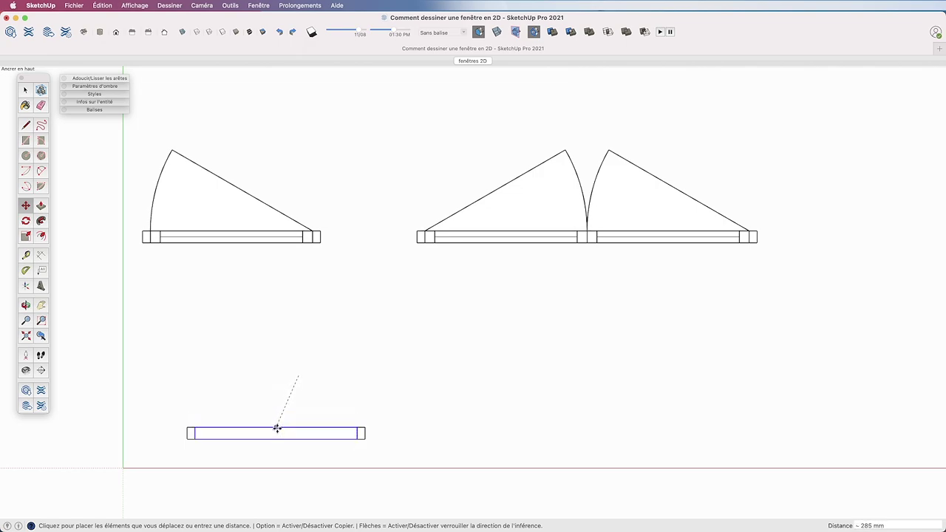
left_click(276, 430)
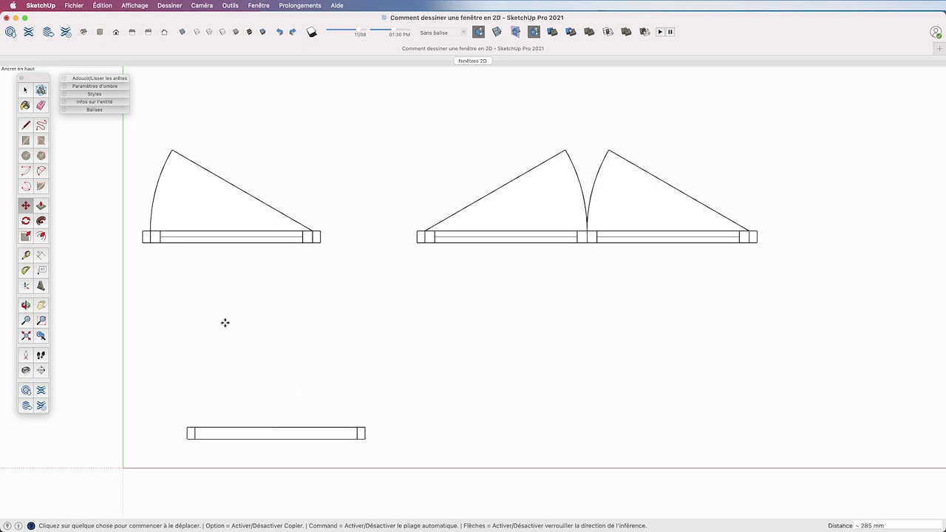
scroll(193, 484, "up", 5)
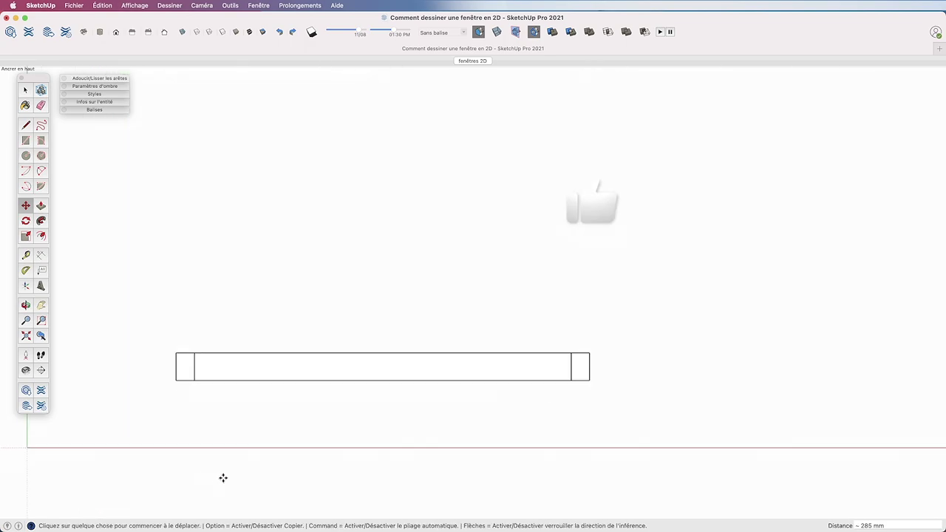
middle_click_drag(223, 478, 345, 444, "shift")
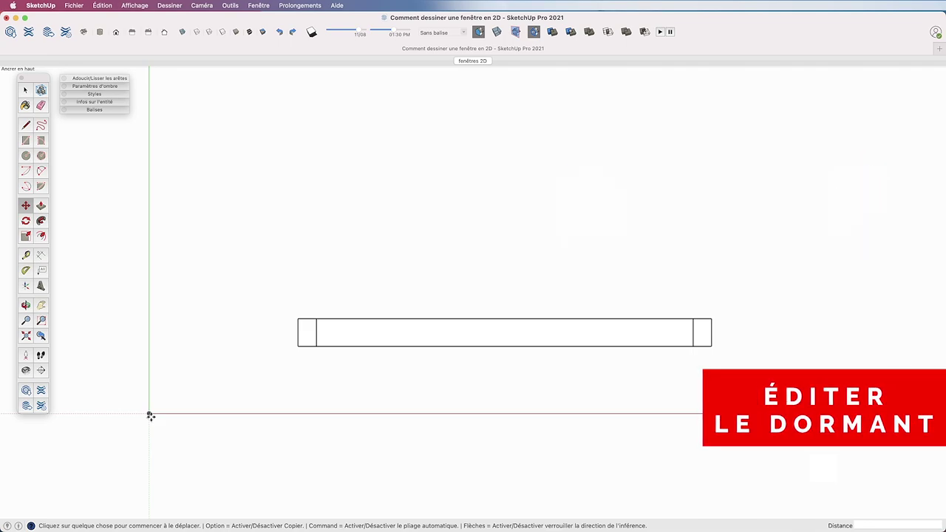
Step: Inside the frame group, draw a rectangle across the frame's inner area
left_click(25, 90)
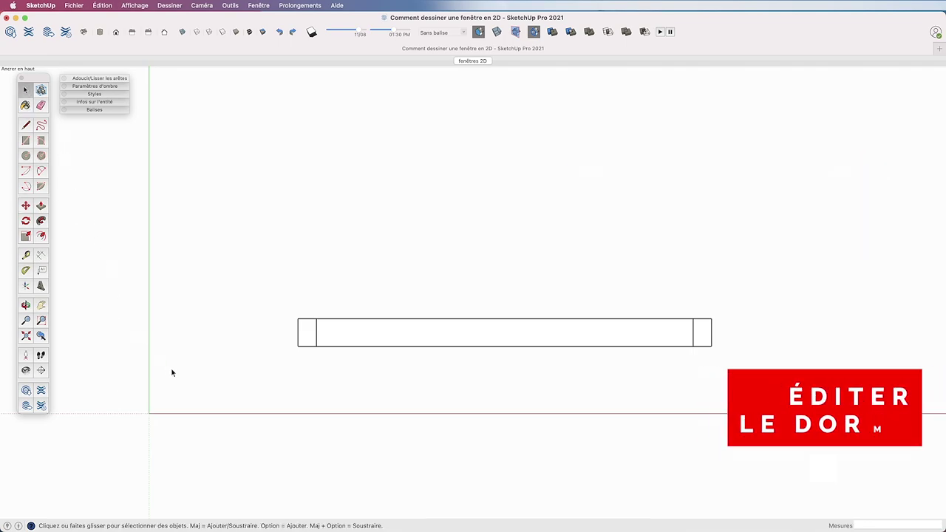
double_click(307, 336)
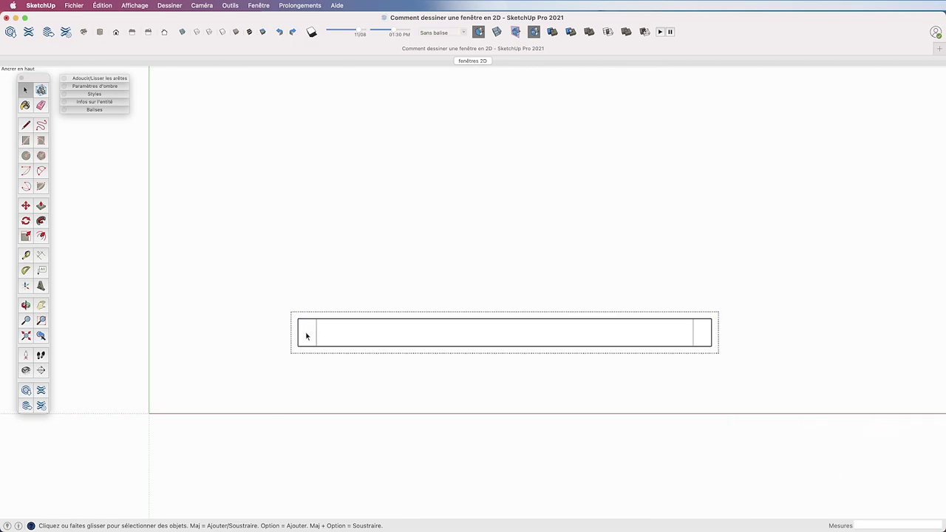
left_click(25, 140)
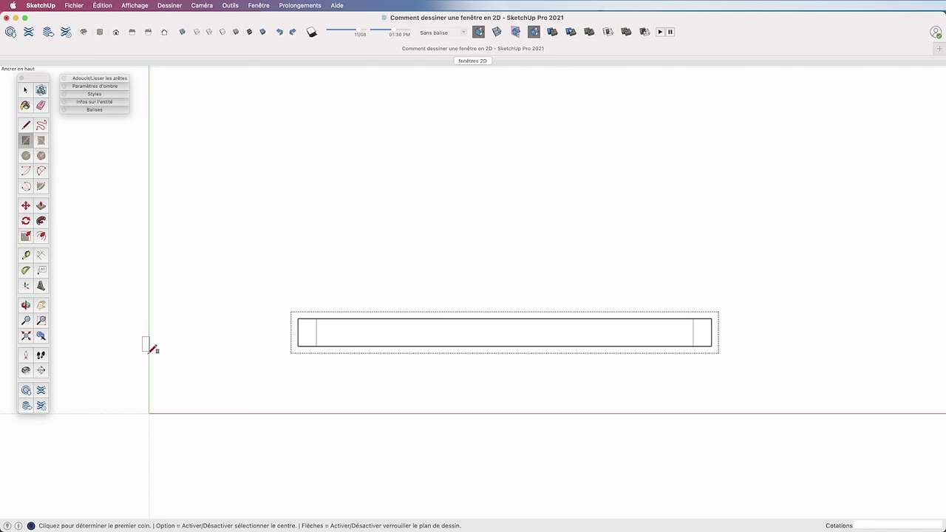
left_click(316, 319)
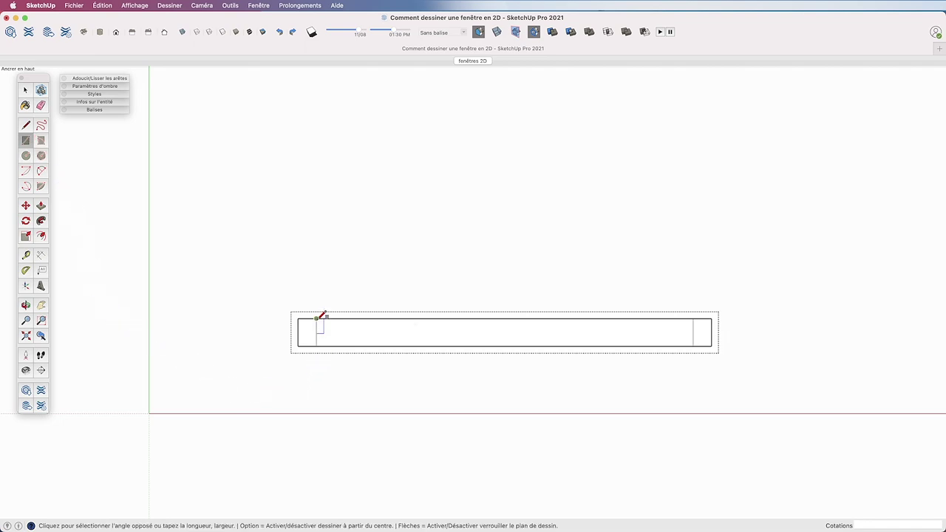
left_click(693, 345)
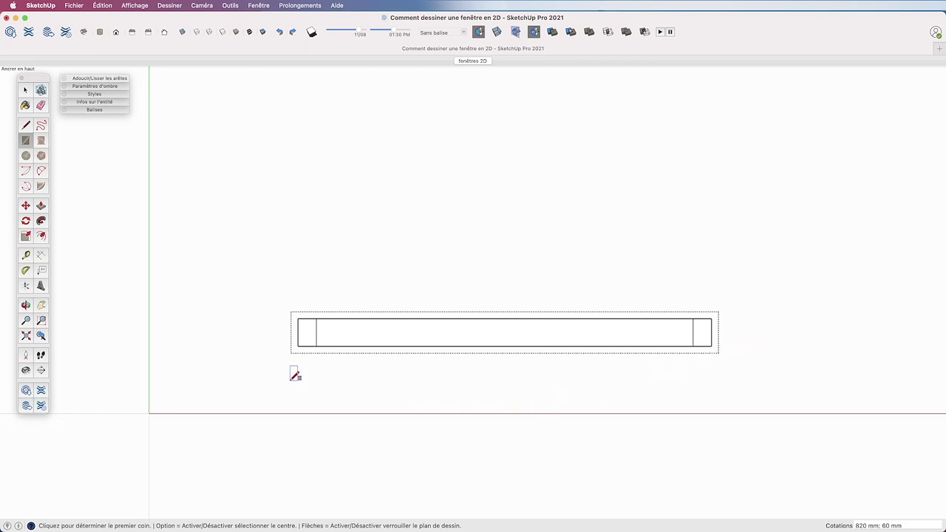
Step: Erase the long edges between the frame's two end boxes
left_click(41, 106)
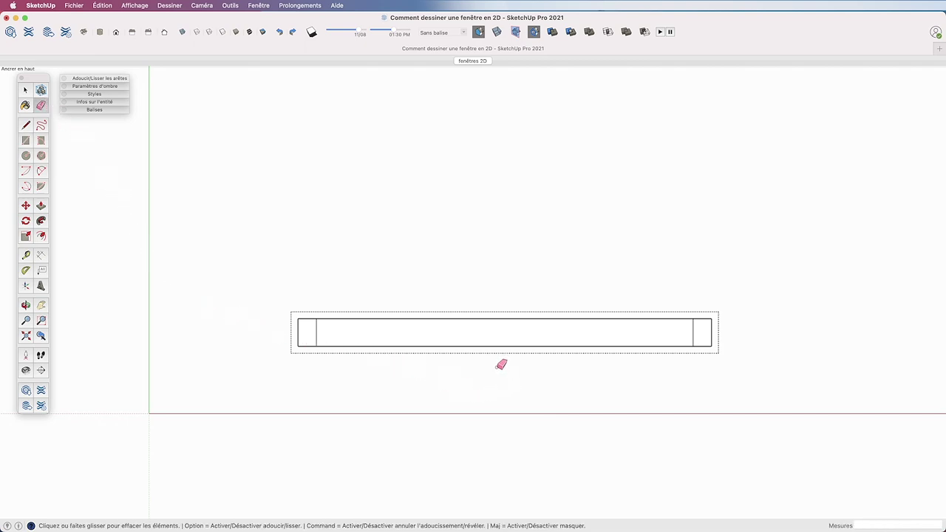
left_click_drag(502, 353, 499, 313)
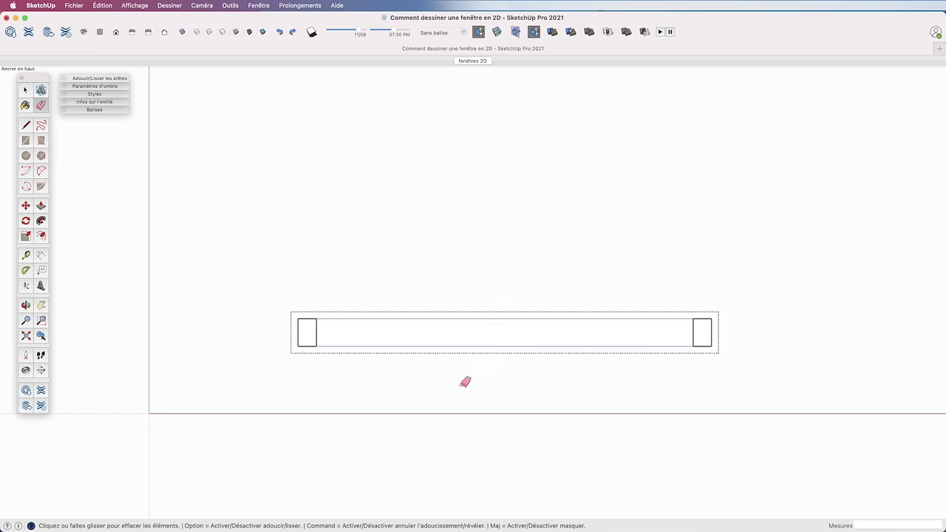
left_click(25, 92)
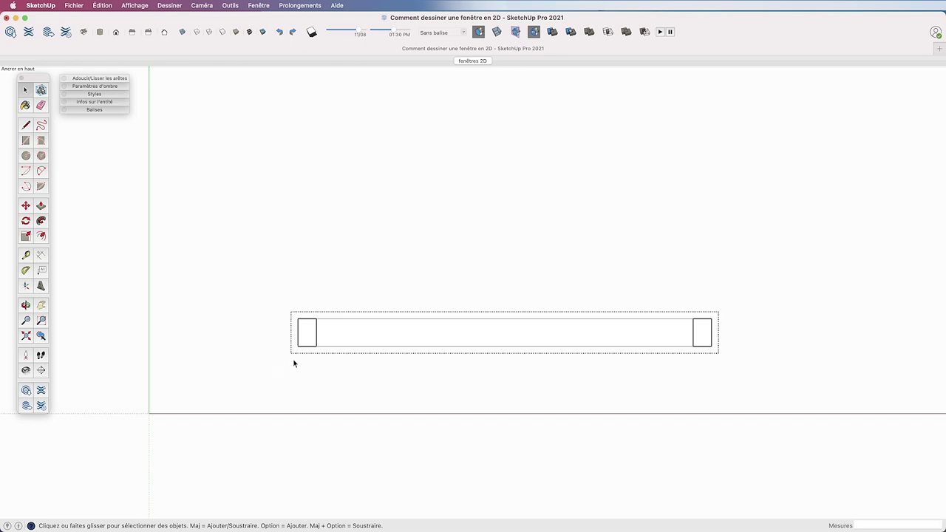
right_click(307, 334)
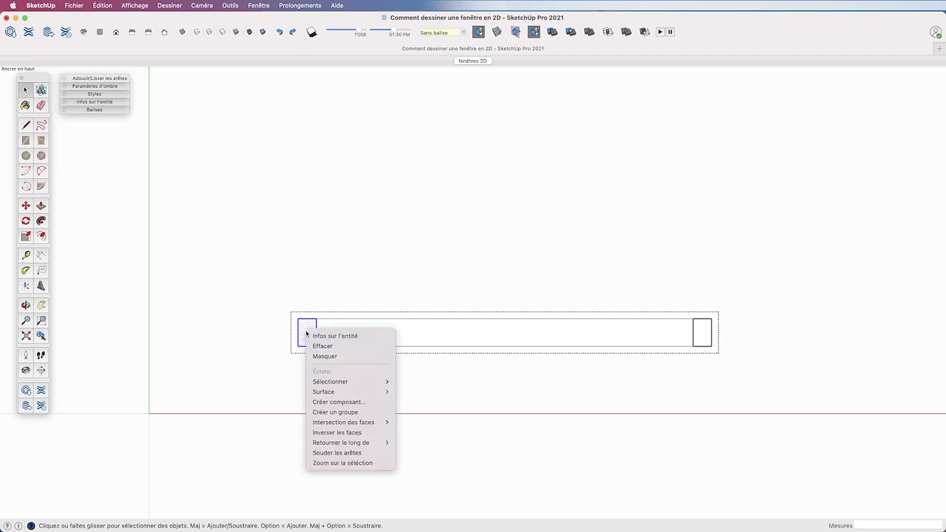
Step: Make the left and right end rectangles each their own group
left_click(320, 411)
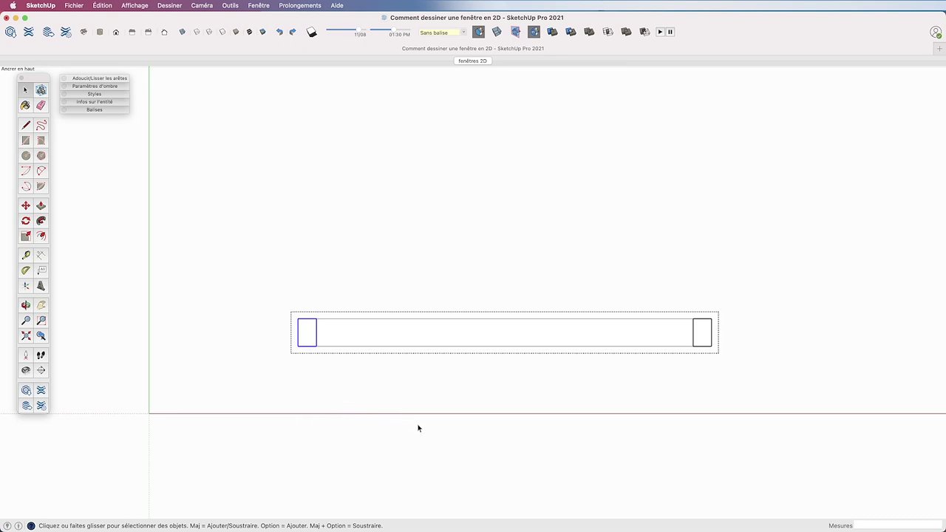
left_click(701, 337)
right_click(701, 337)
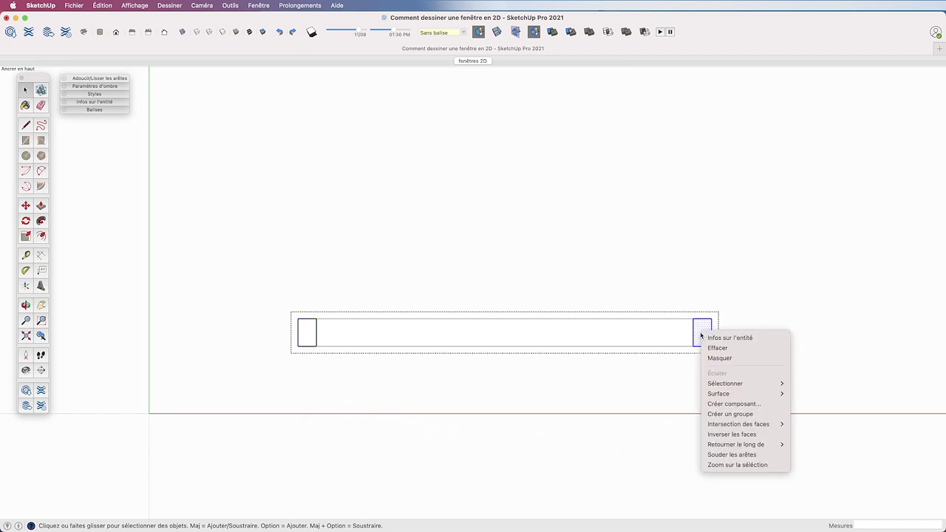
left_click(729, 414)
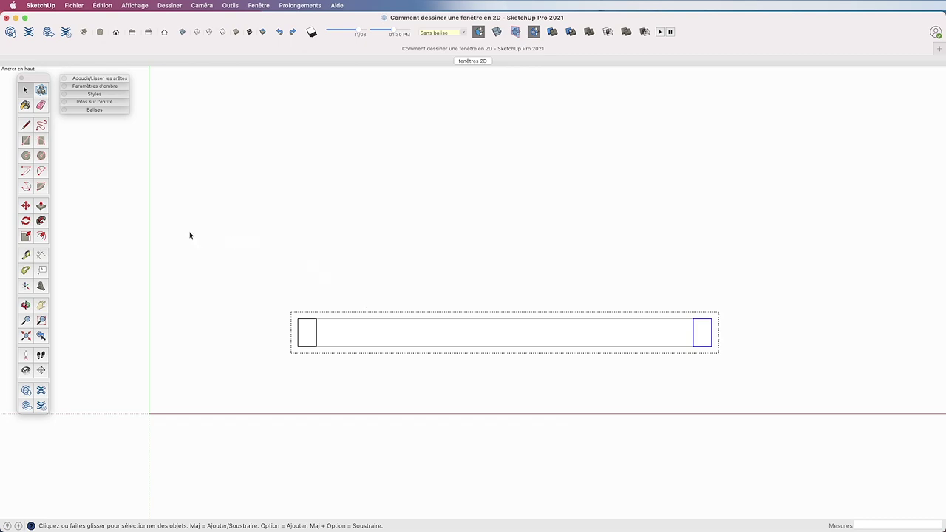
Step: Move the right end rectangle back into its original position and clear the selection
left_click(26, 206)
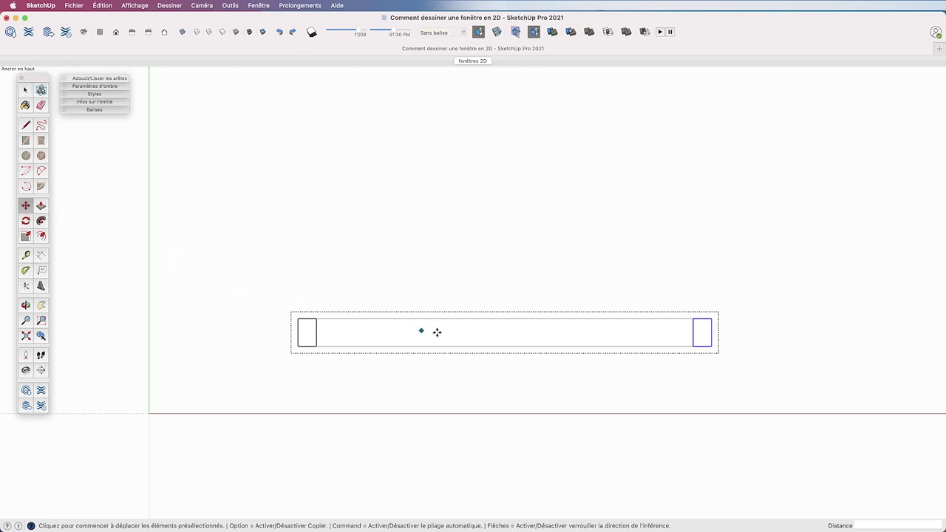
left_click(692, 346)
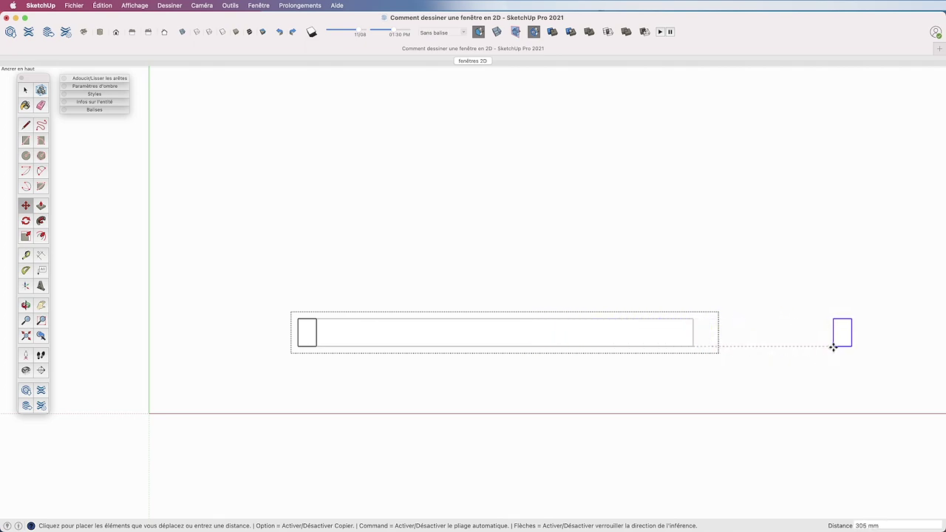
left_click(693, 346)
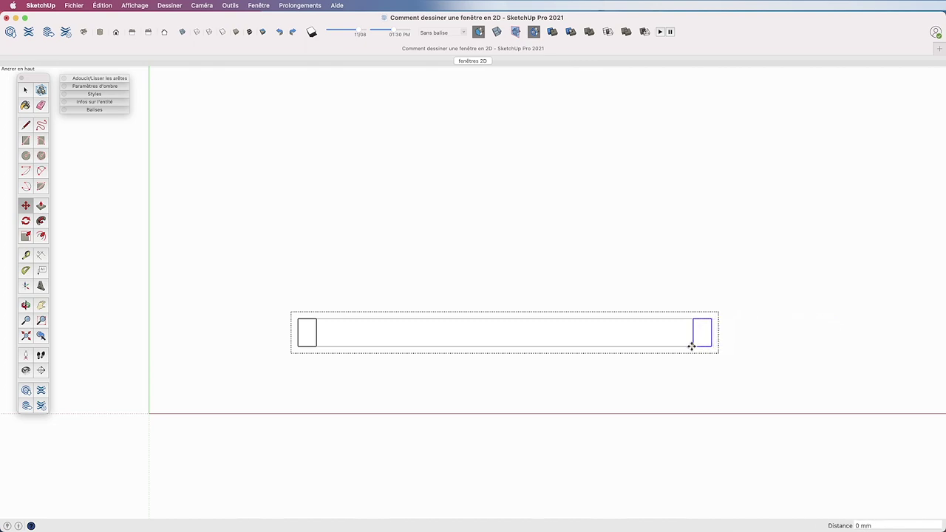
left_click(25, 89)
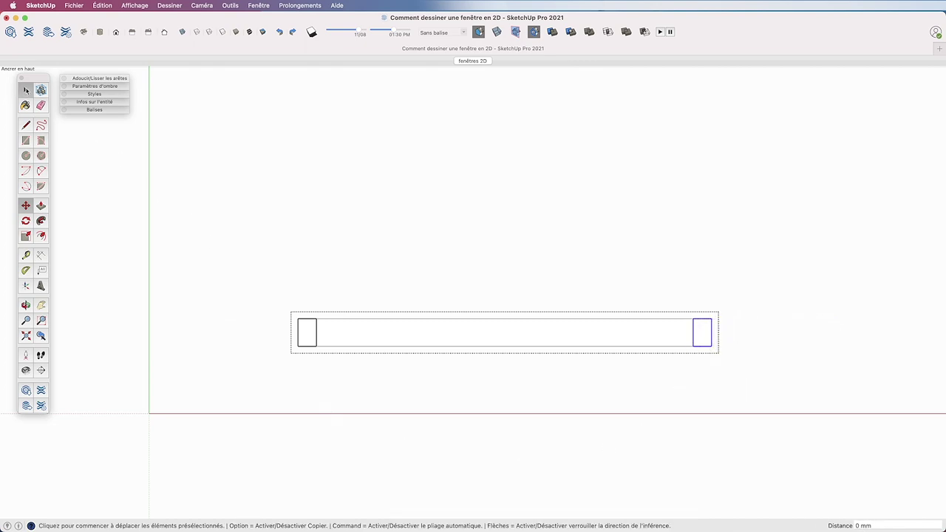
left_click(147, 416)
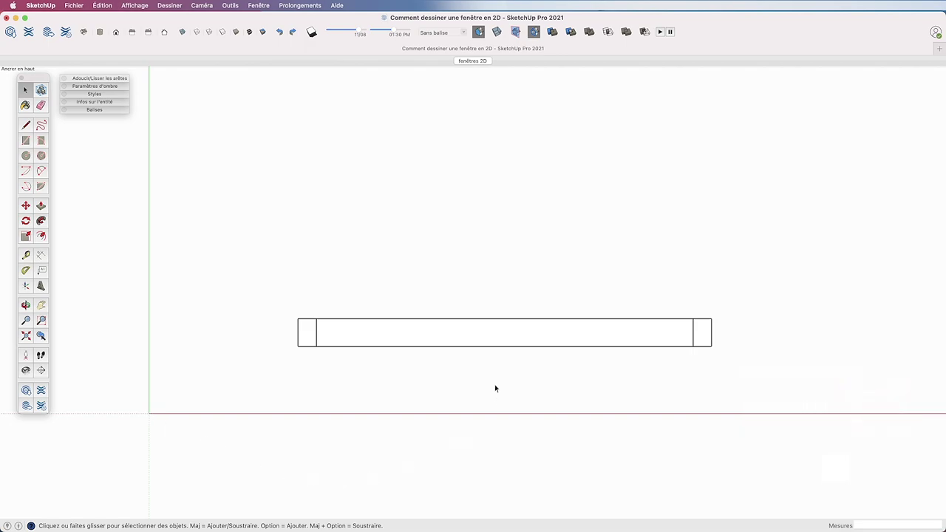
double_click(476, 330)
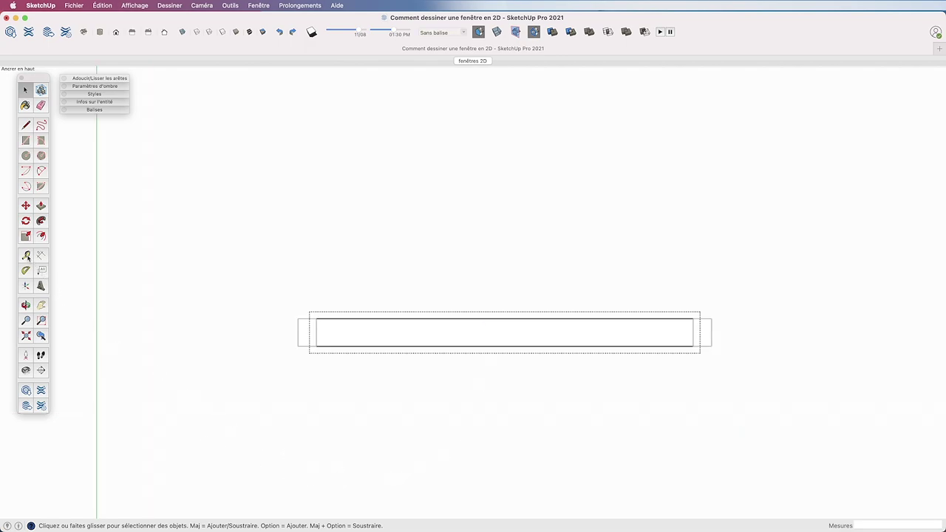
Step: Place vertical guides 50 mm in from the inner rectangle's left and right edges
left_click(26, 255)
scroll(331, 331, "up", 2)
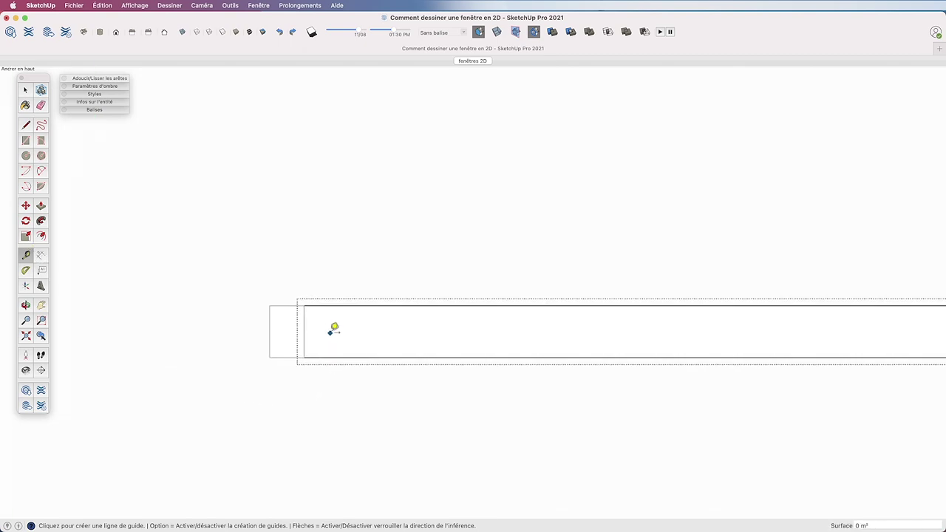
left_click(304, 322)
type("50")
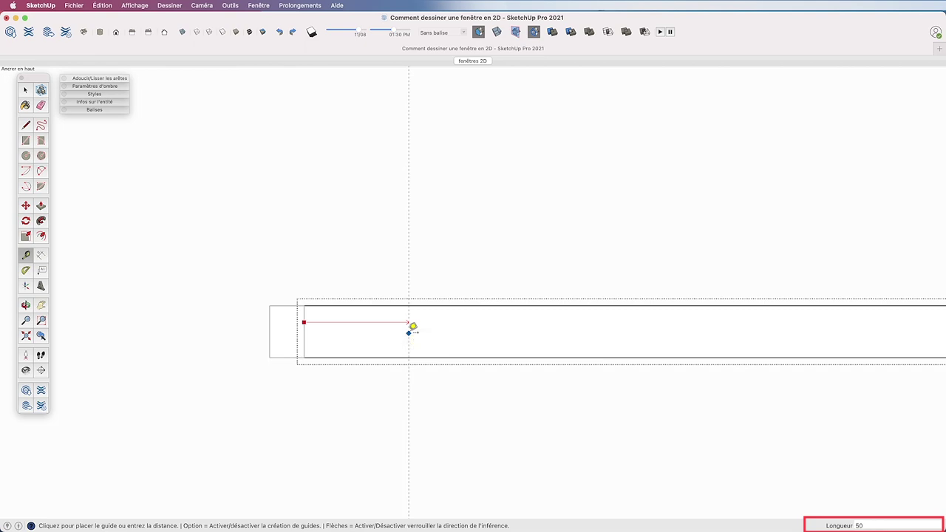
key("Return")
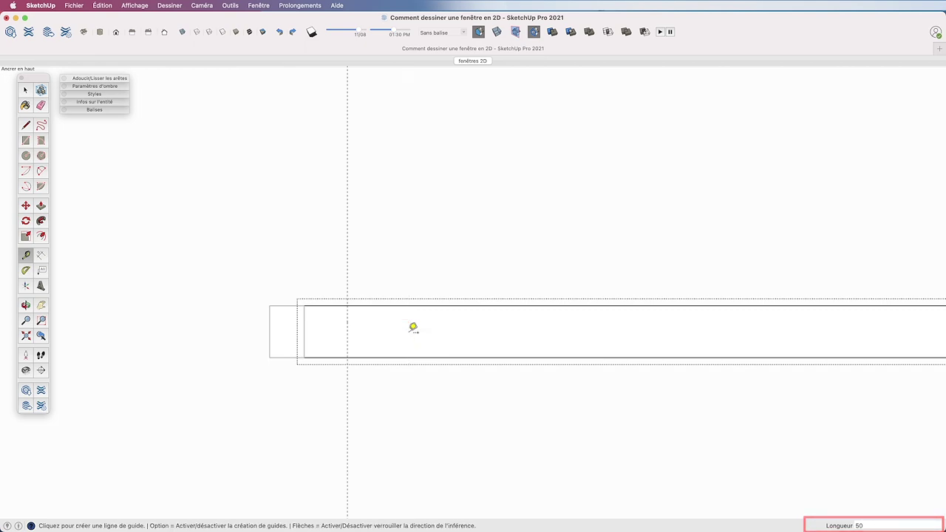
scroll(114, 328, "down", 3)
scroll(715, 311, "up", 3)
left_click(645, 329)
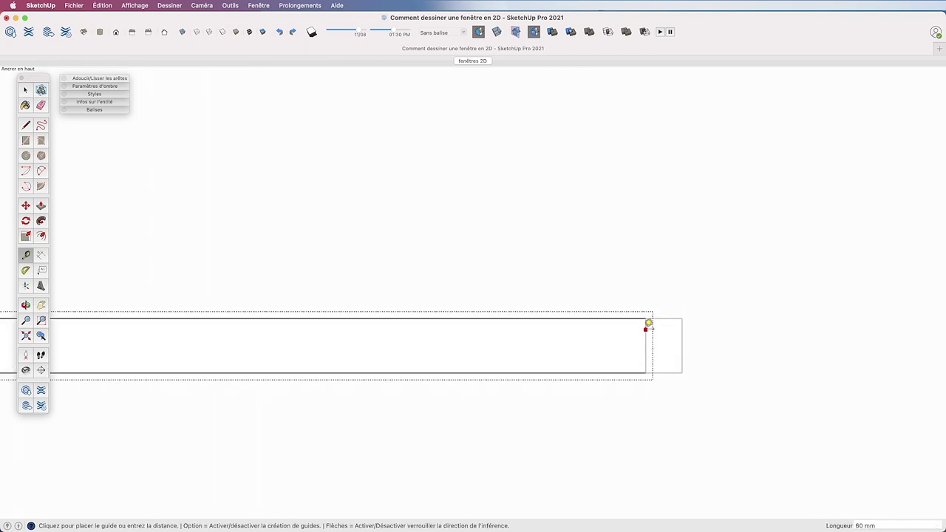
type("50")
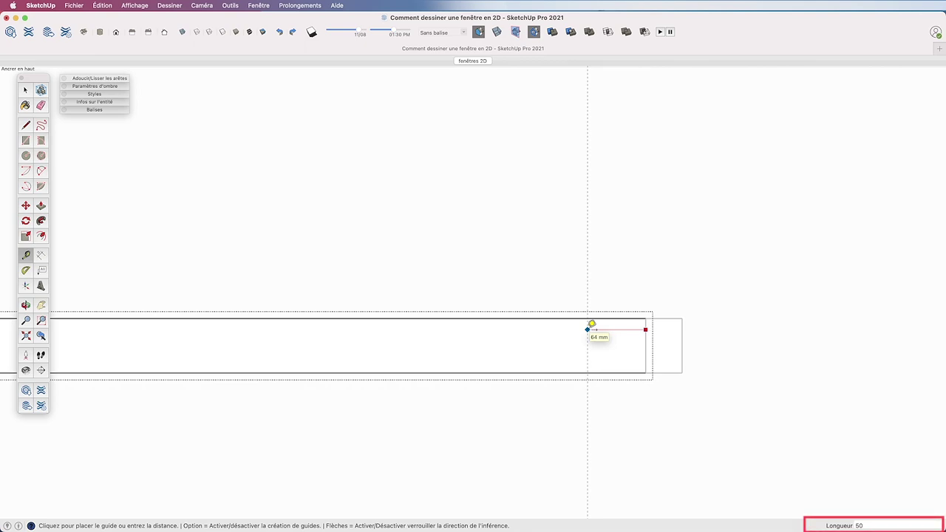
key("Return")
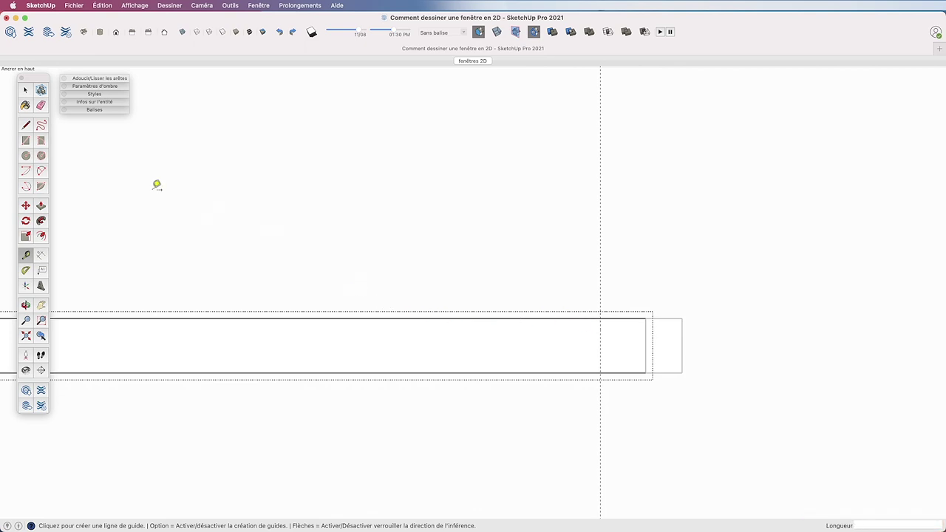
left_click(26, 141)
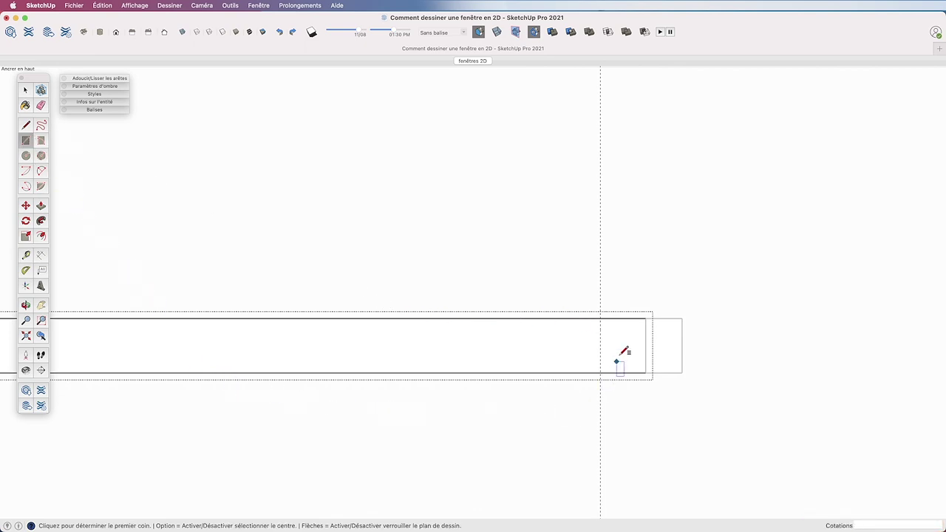
left_click(600, 318)
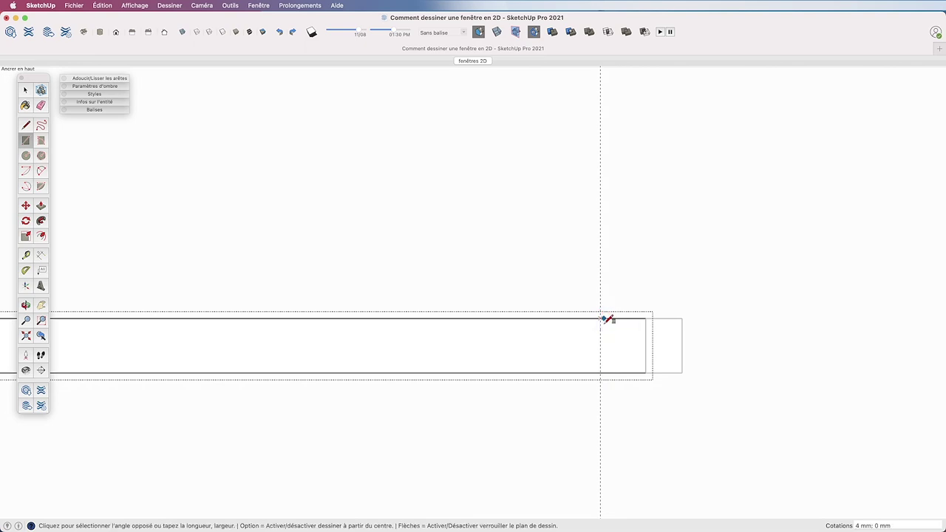
Step: Draw 50 × 60 mm end rectangles from each guide out to the rectangle's ends
left_click(649, 370)
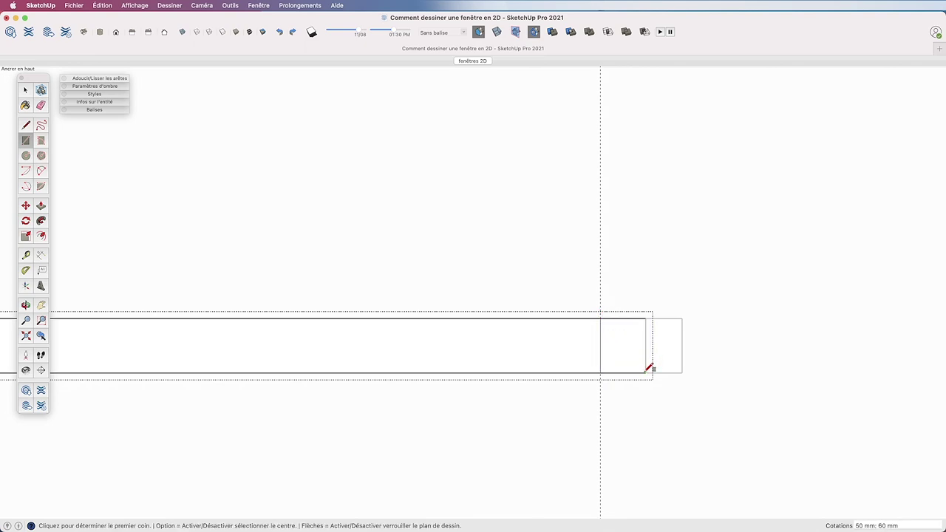
scroll(717, 373, "down", 4)
scroll(710, 373, "down", 2)
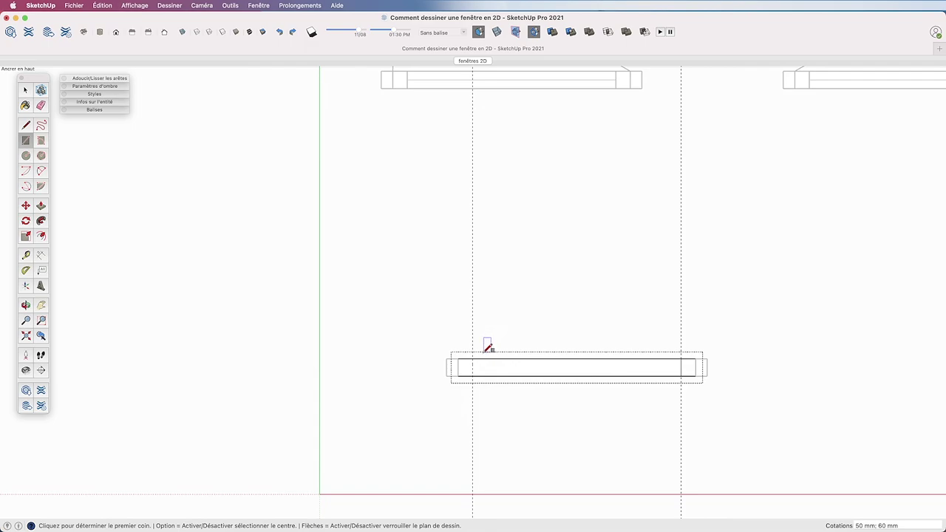
scroll(470, 366, "up", 2)
scroll(472, 370, "up", 3)
scroll(488, 381, "up", 2)
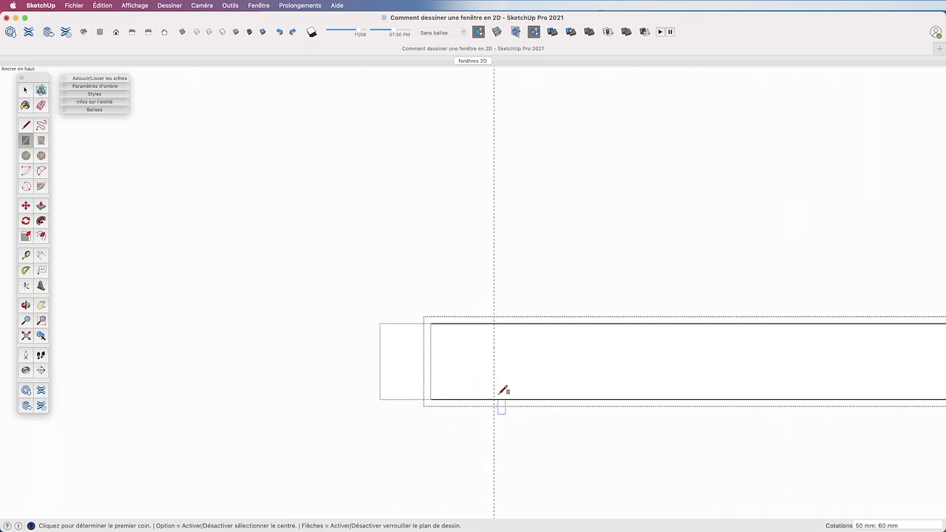
left_click(493, 399)
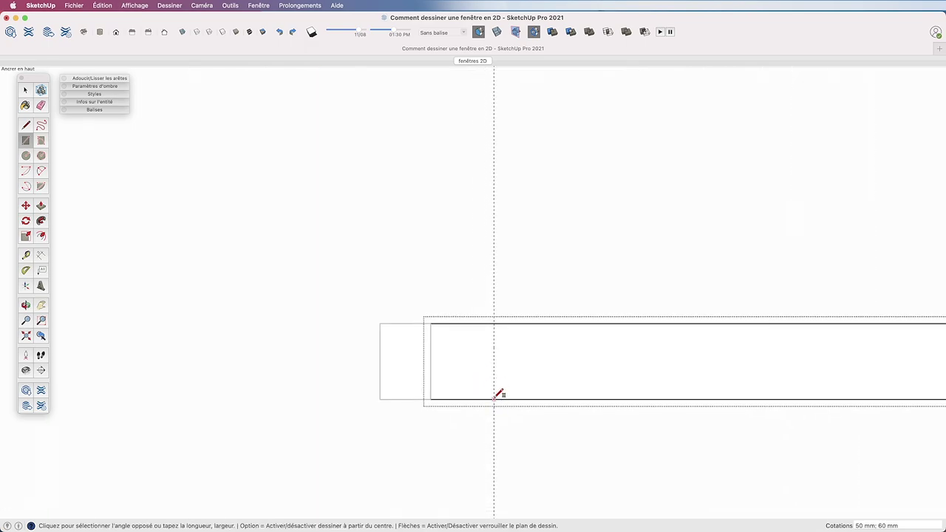
left_click(430, 323)
scroll(303, 305, "down", 2)
scroll(303, 305, "down", 2)
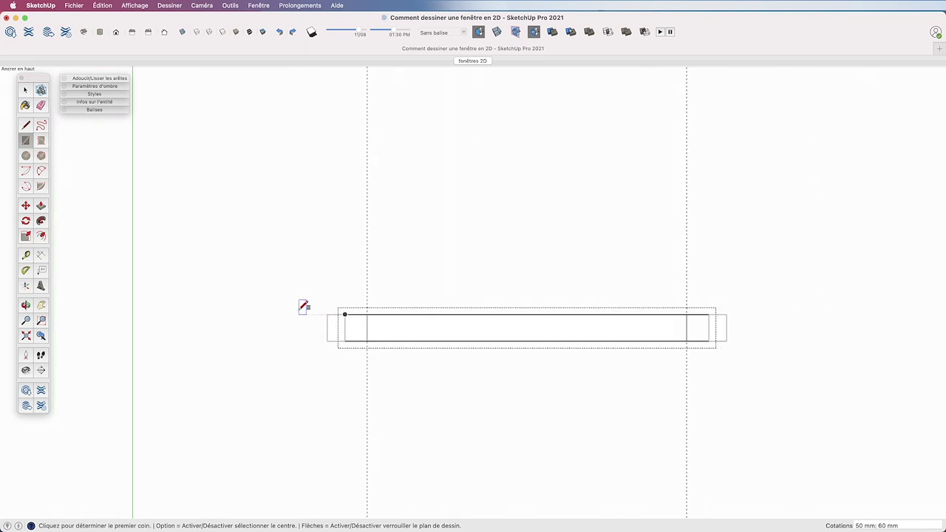
scroll(673, 267, "up", 2)
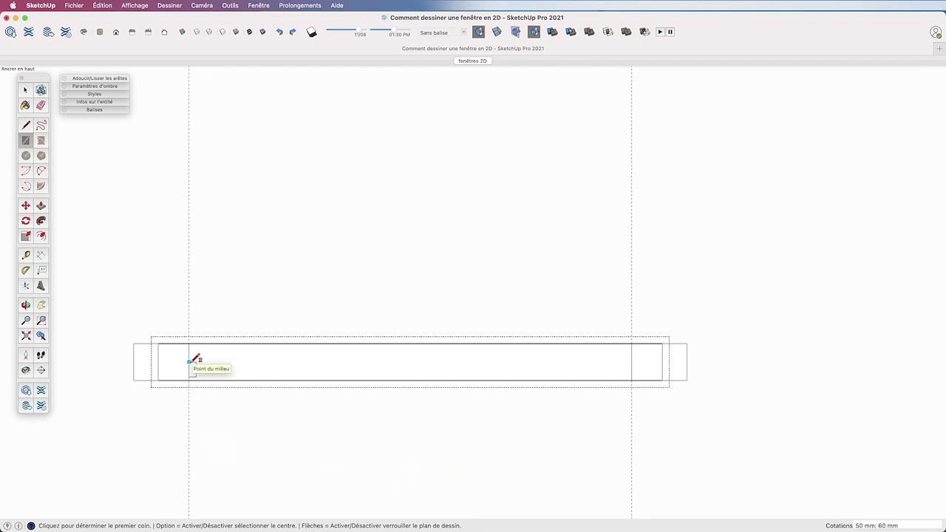
scroll(189, 361, "up", 3)
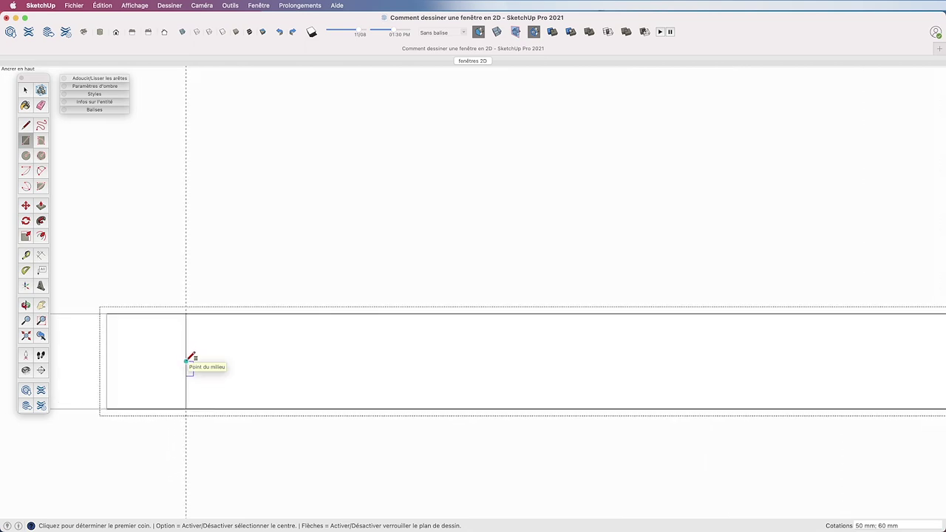
Step: Draw a half-depth strip from the left guide's midpoint to the right guide's endpoint
left_click(186, 361)
scroll(186, 361, "down", 1)
scroll(186, 361, "down", 2)
scroll(187, 360, "down", 1)
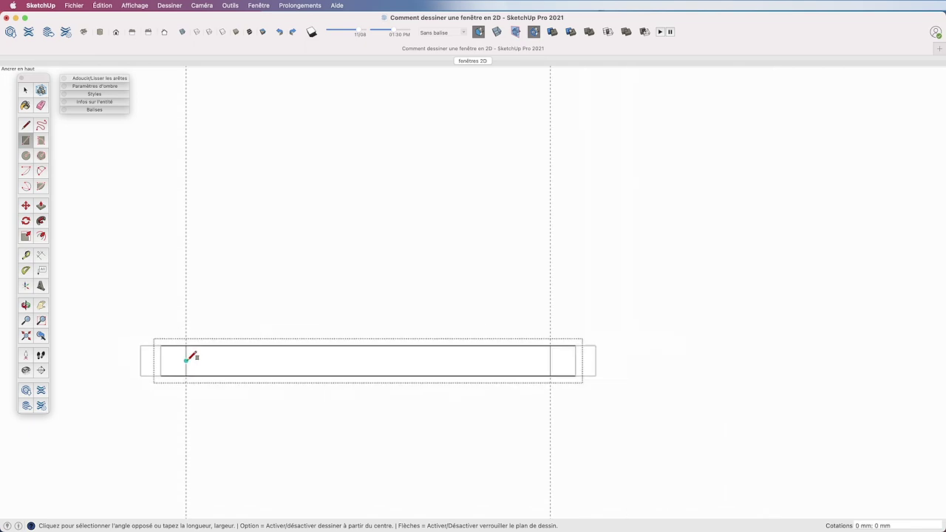
scroll(557, 360, "up", 2)
scroll(557, 362, "up", 2)
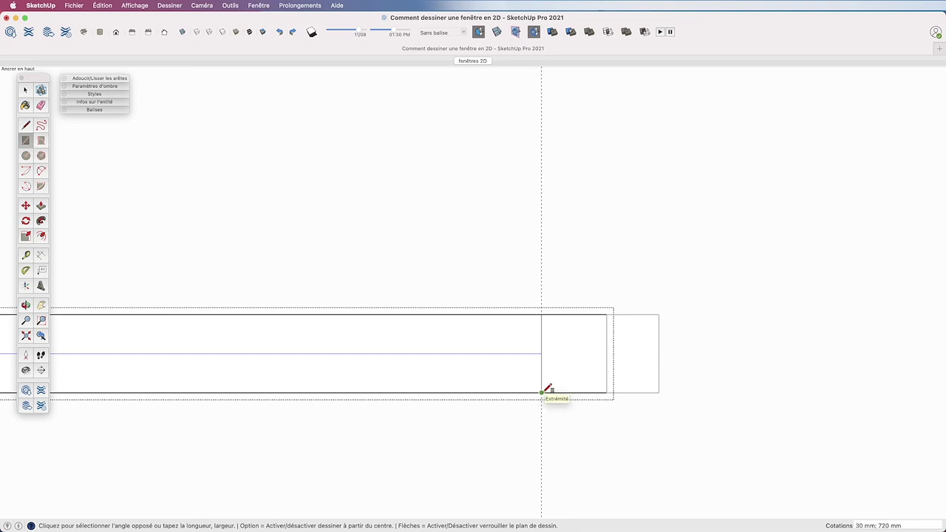
left_click(542, 391)
scroll(547, 386, "down", 2)
scroll(547, 386, "down", 1)
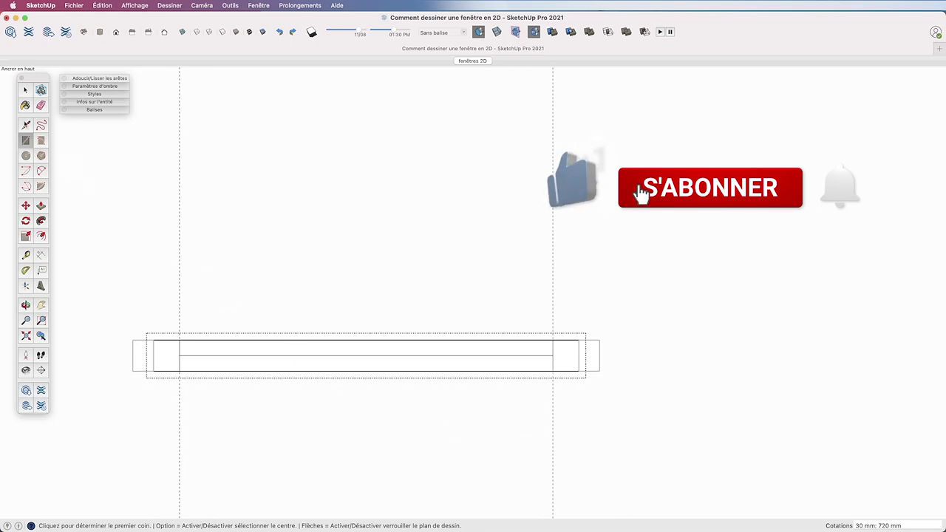
left_click(25, 89)
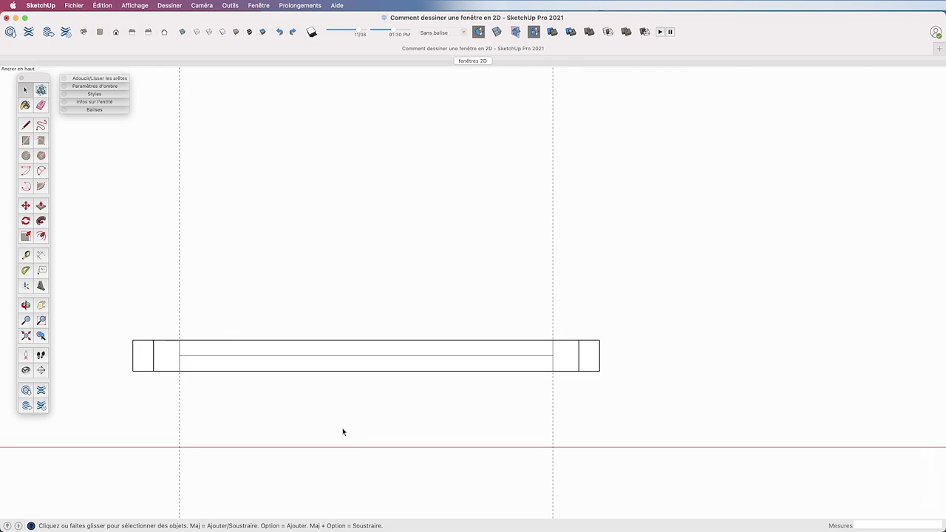
Step: Delete all guide lines via Édition > Supprimer les guides and group the selected sash geometry
left_click(103, 6)
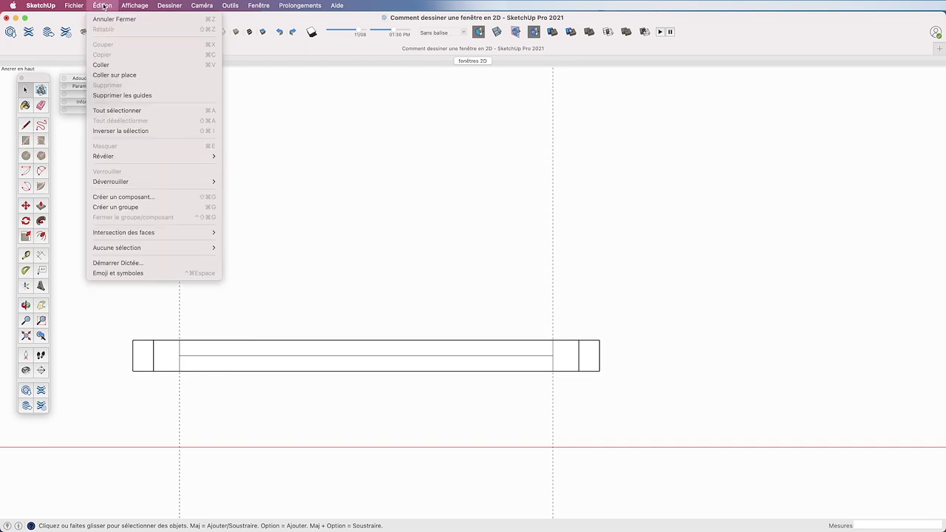
left_click(112, 99)
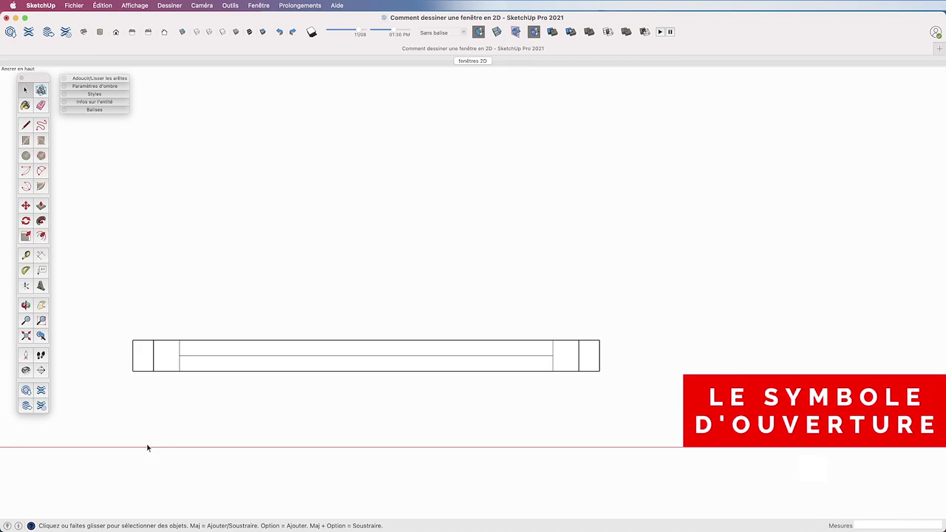
right_click(149, 416)
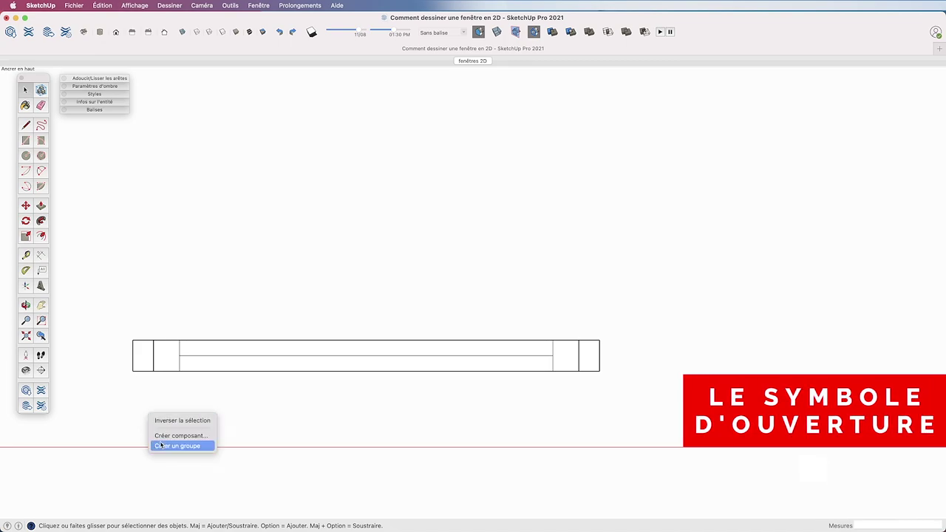
left_click(160, 446)
left_click(41, 185)
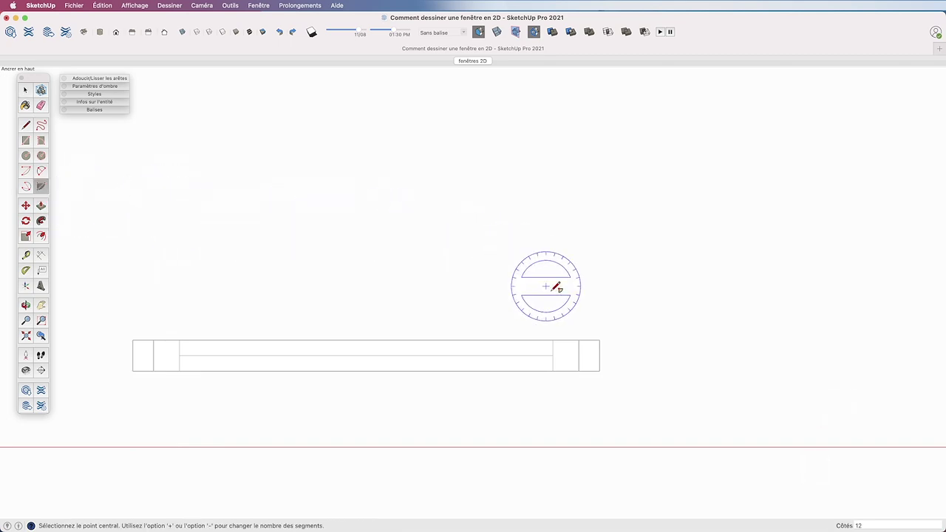
Step: Draw a 30° pie sector pivoting at the window's right end and reaching its left end
left_click(578, 339)
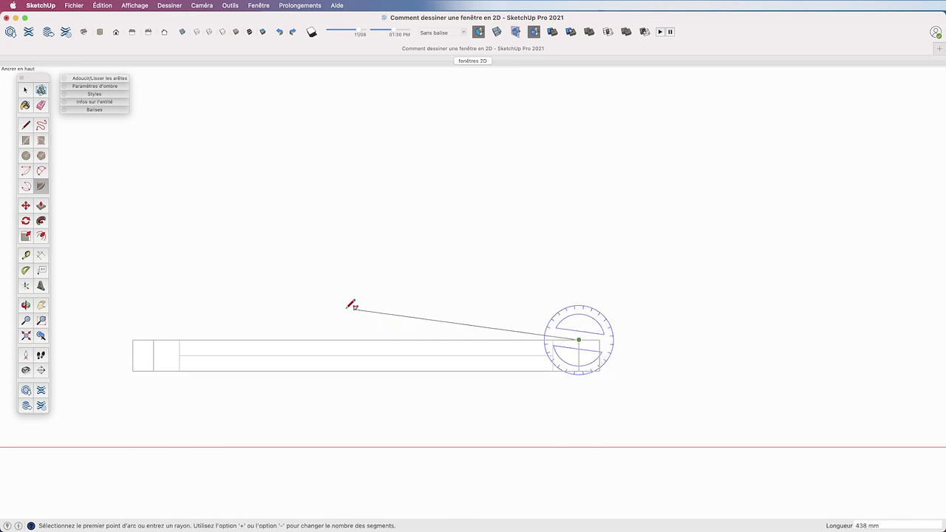
left_click(154, 338)
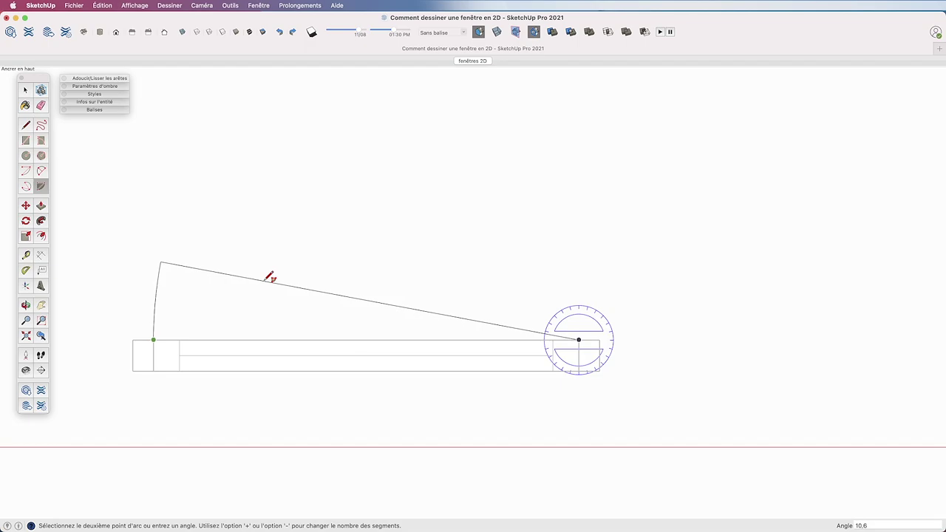
type("30")
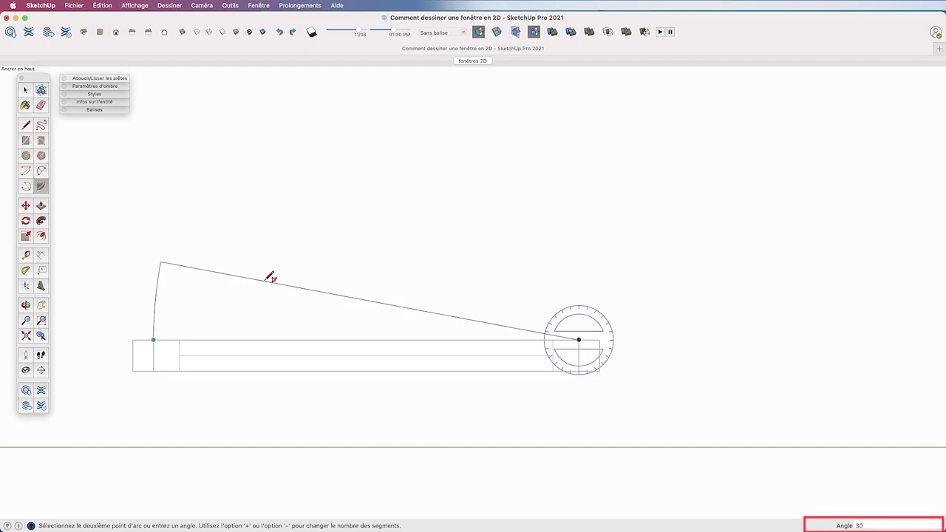
key("Return")
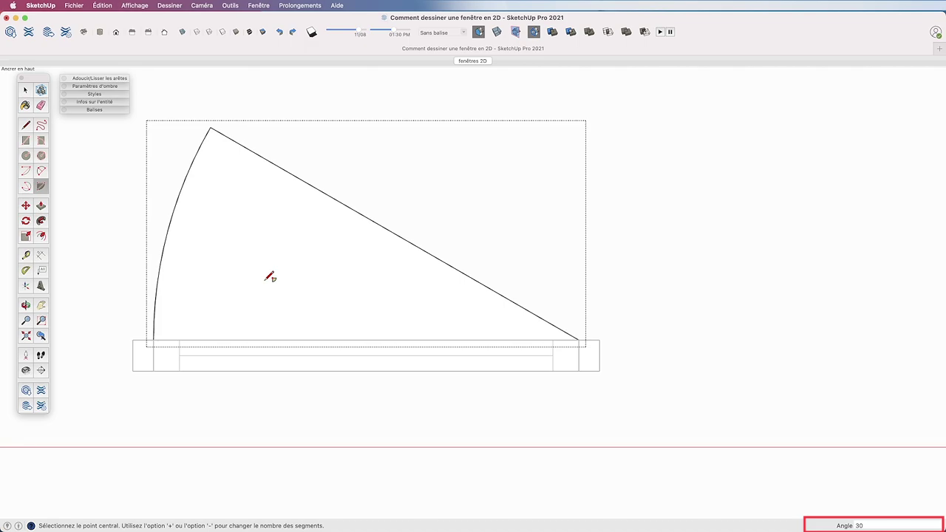
left_click(25, 89)
left_click(99, 190)
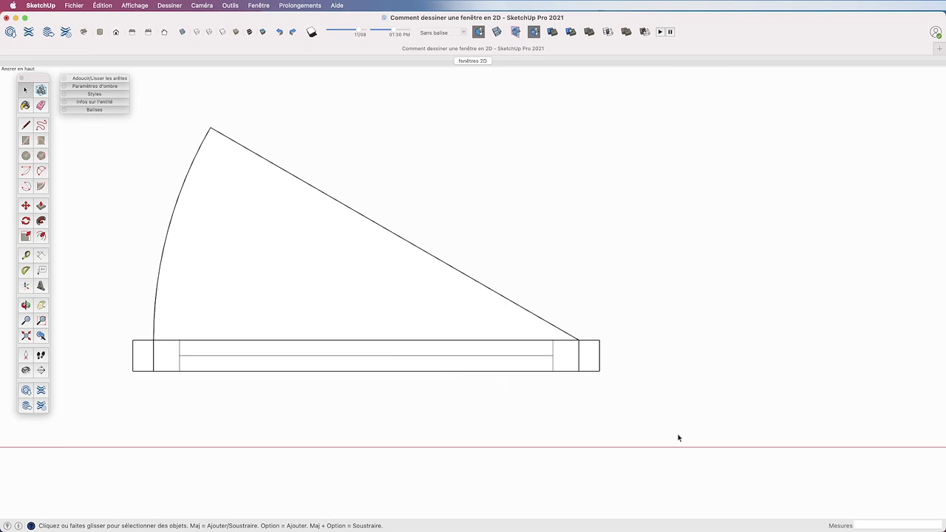
Step: Box-select the third window with its 30° swing sector and group them together
left_click_drag(478, 323, 334, 267)
left_click_drag(82, 127, 80, 121)
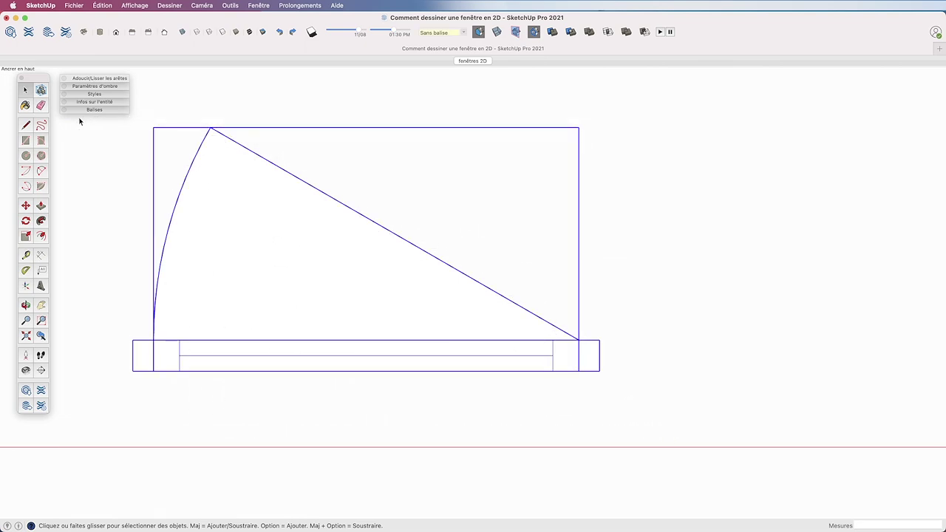
right_click(183, 359)
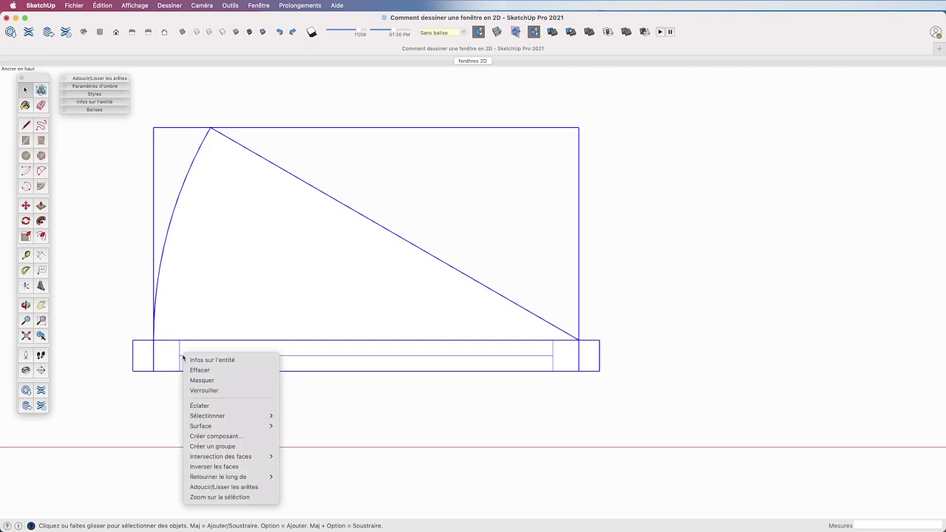
left_click(200, 447)
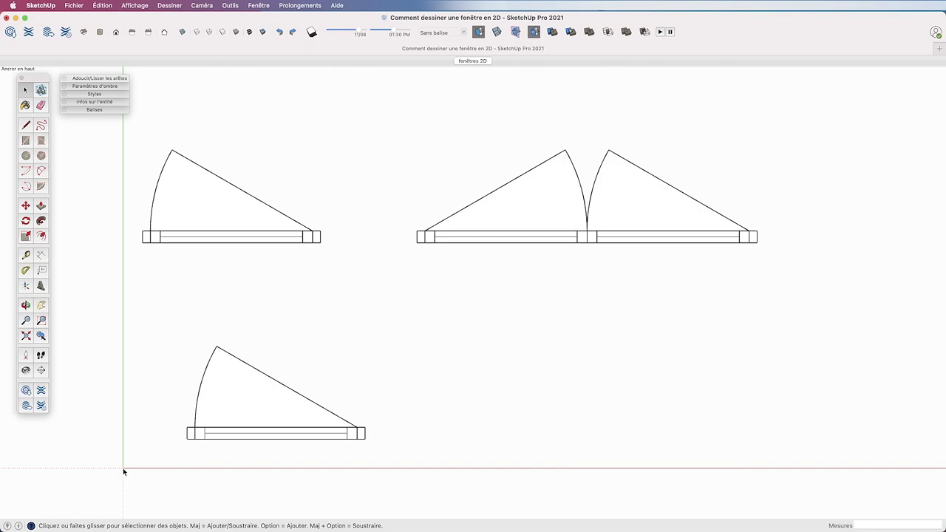
Step: Copy the lower single casement window, swing sector included, to a spot on its right
left_click(26, 205)
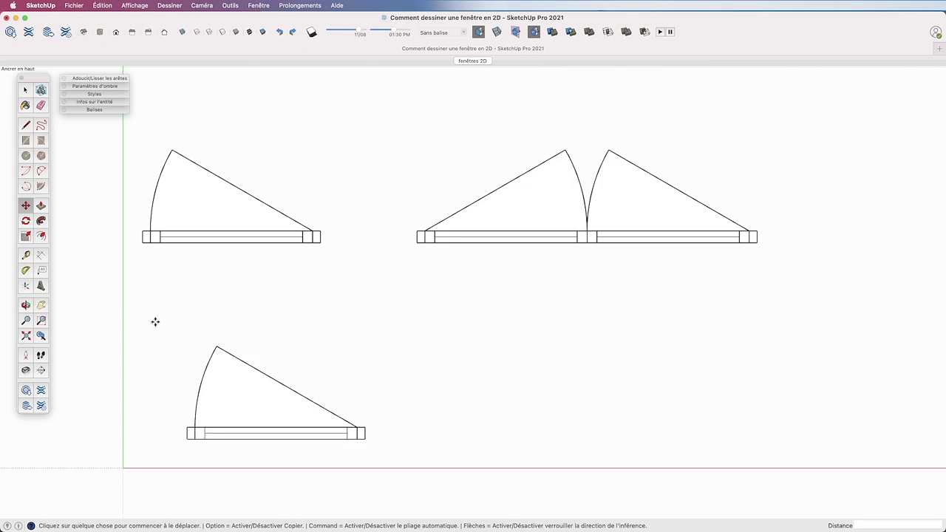
key("alt")
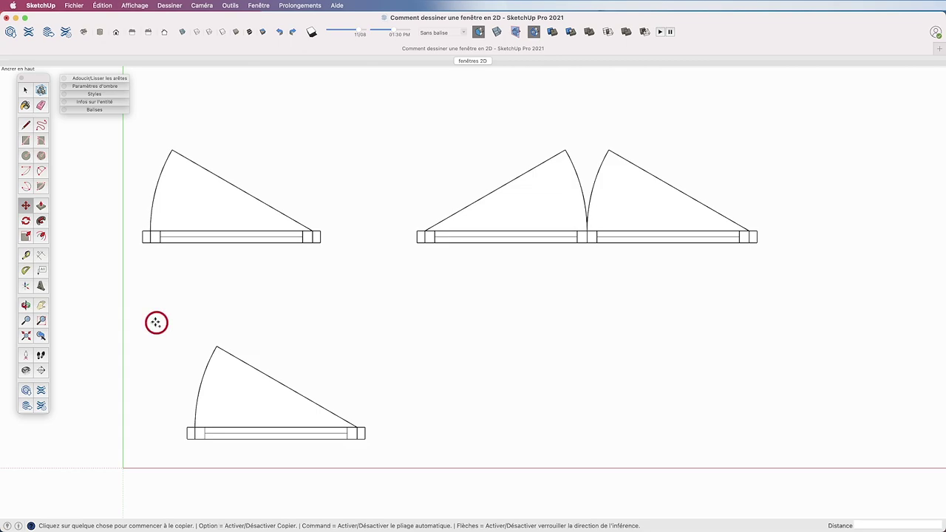
left_click(365, 438)
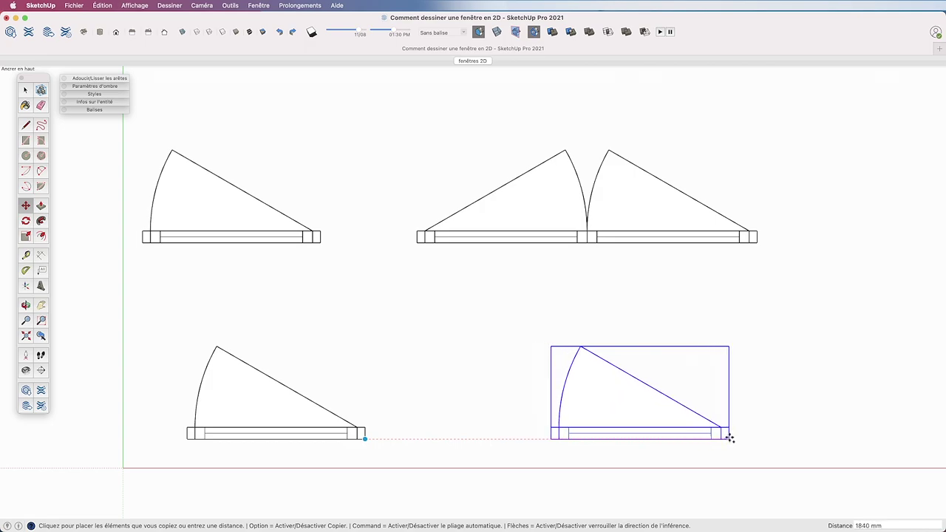
left_click(774, 438)
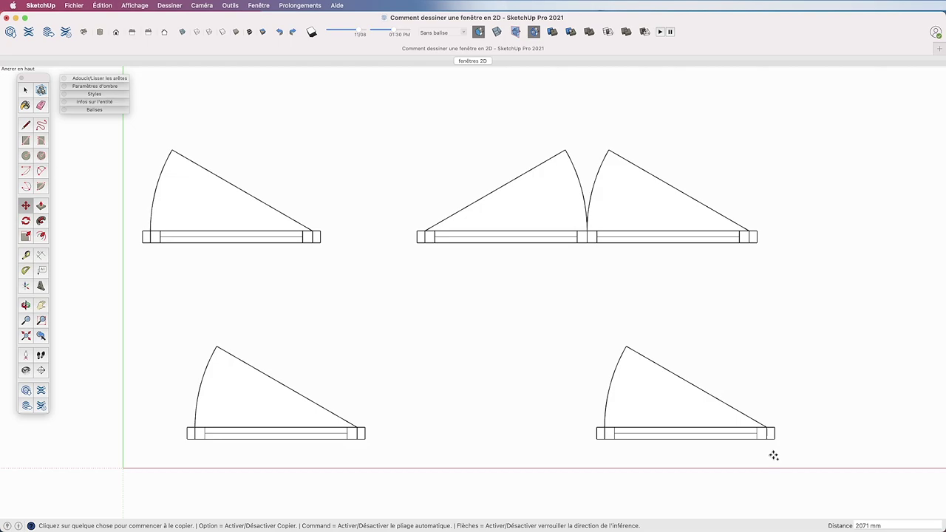
left_click(25, 89)
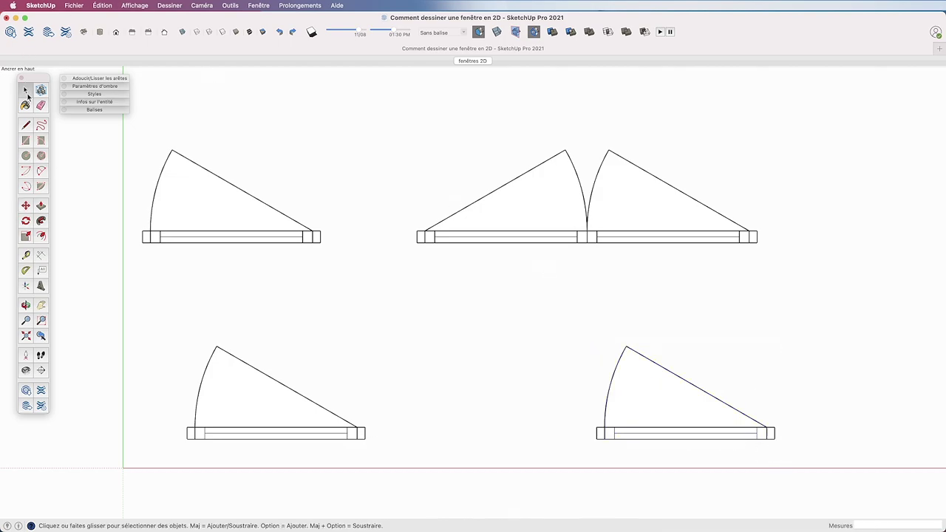
Step: Inside the copied window's frame component, erase the left end piece, then exit editing
double_click(605, 439)
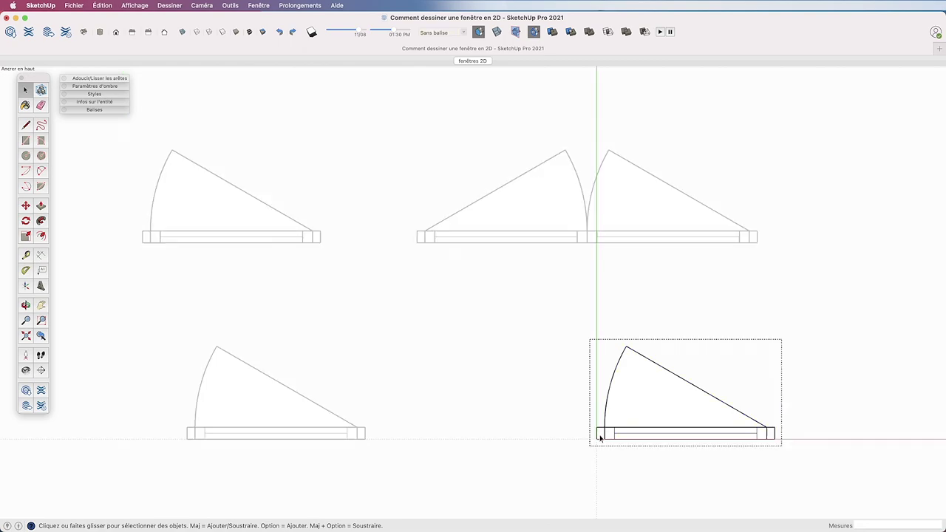
double_click(600, 436)
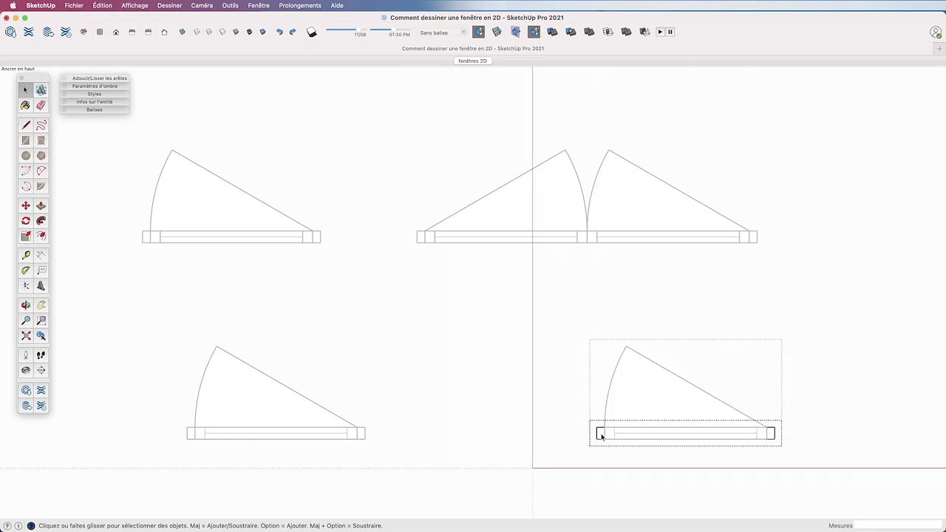
left_click(601, 436)
right_click(600, 436)
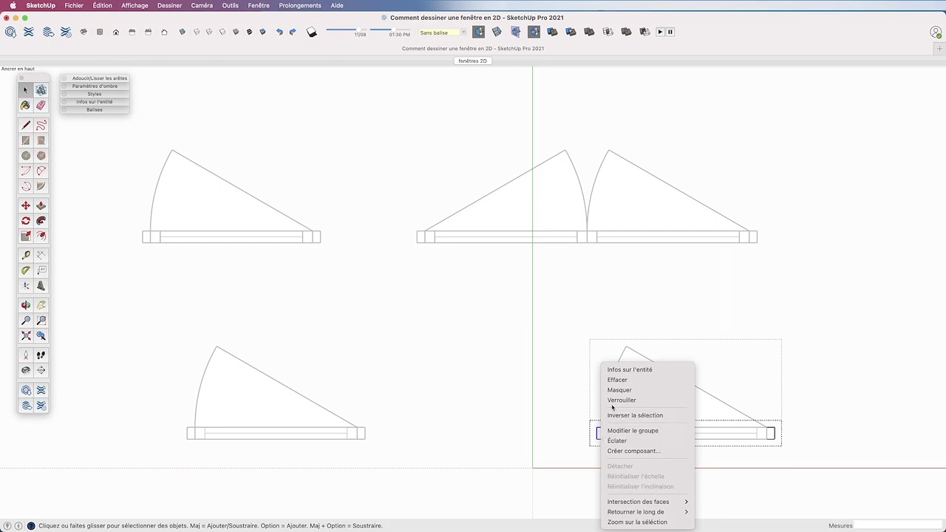
left_click(615, 380)
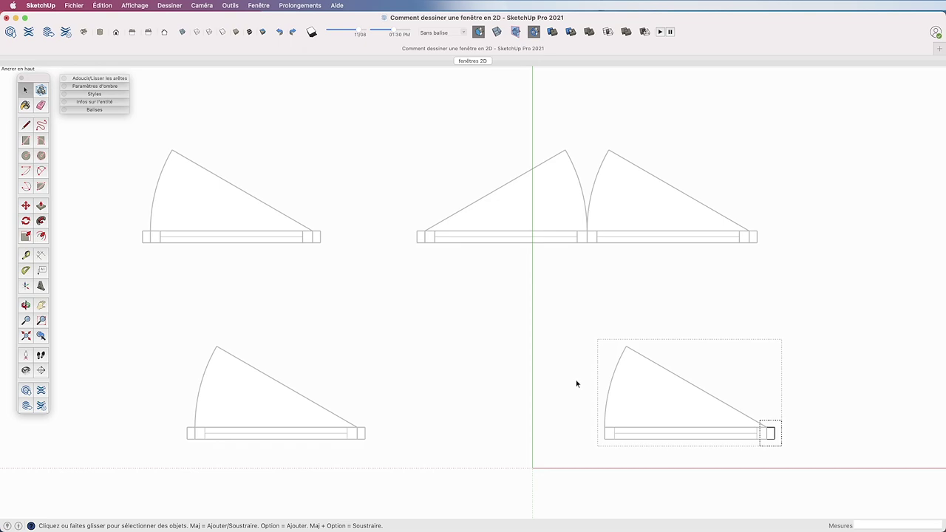
key("Escape")
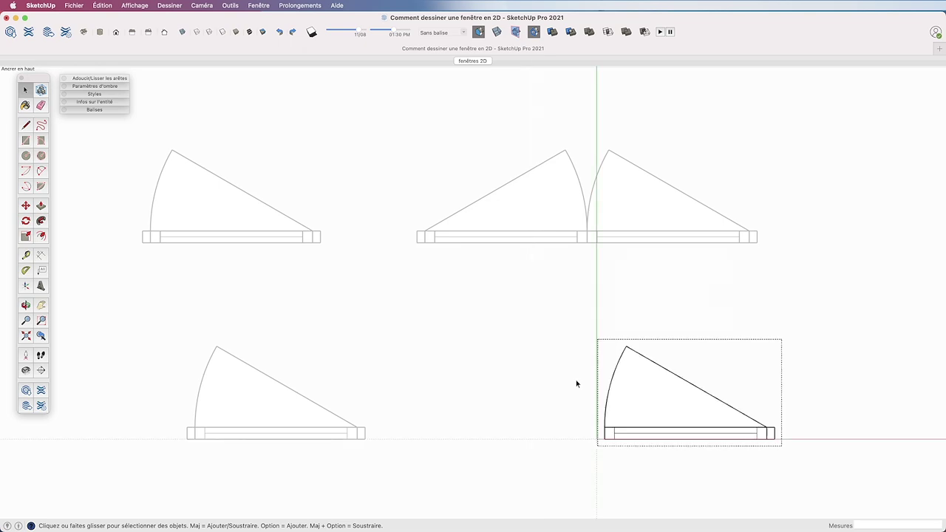
key("Escape")
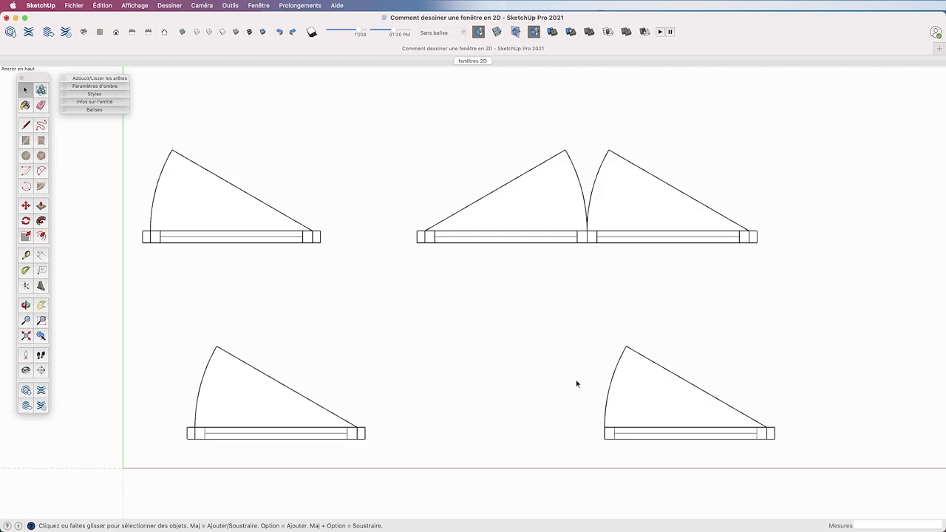
Step: Copy the trimmed window so the copy sits against its left side
left_click(25, 205)
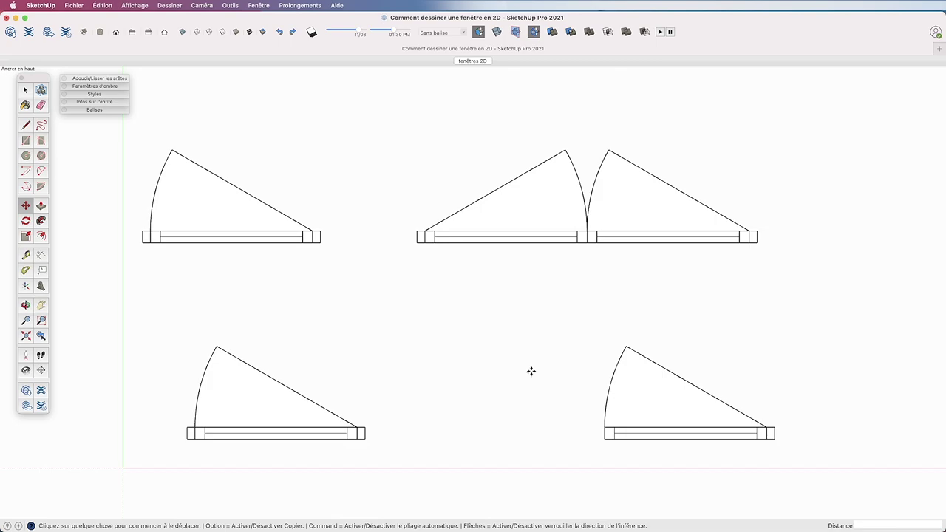
key("alt")
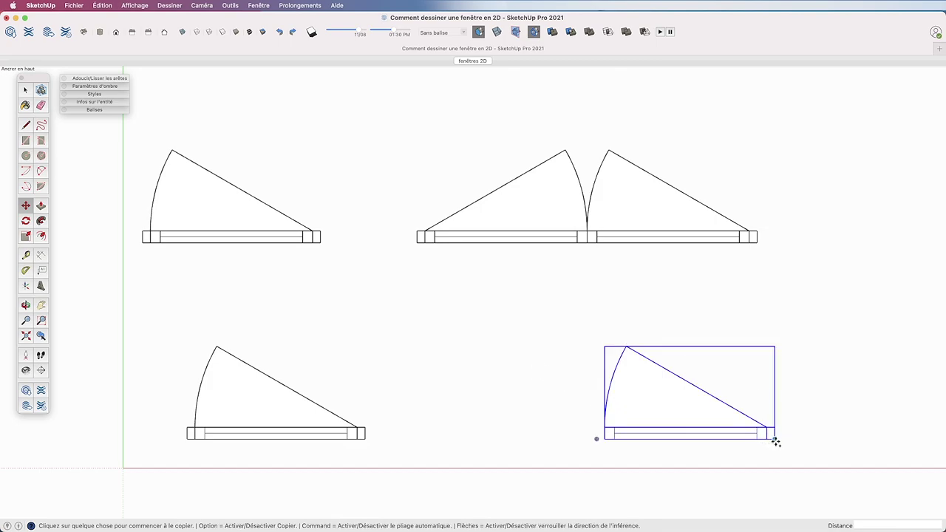
left_click(776, 439)
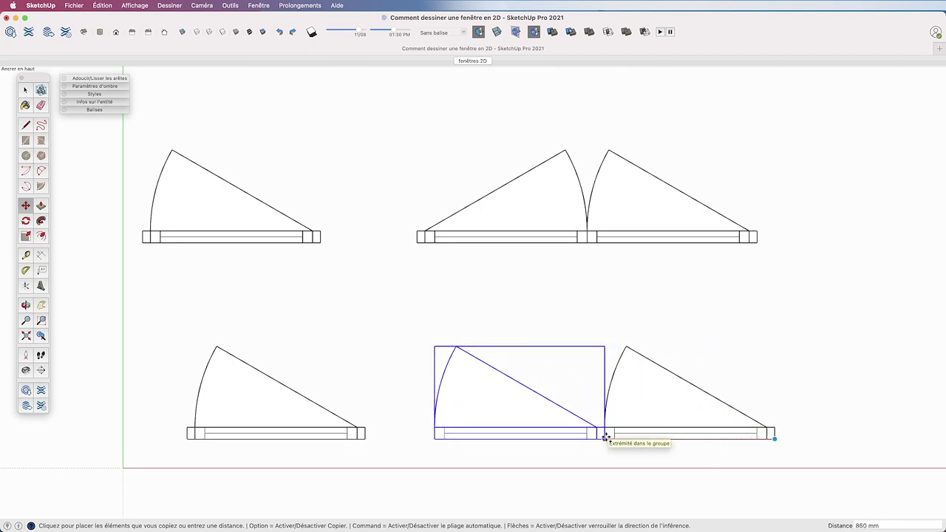
left_click(604, 437)
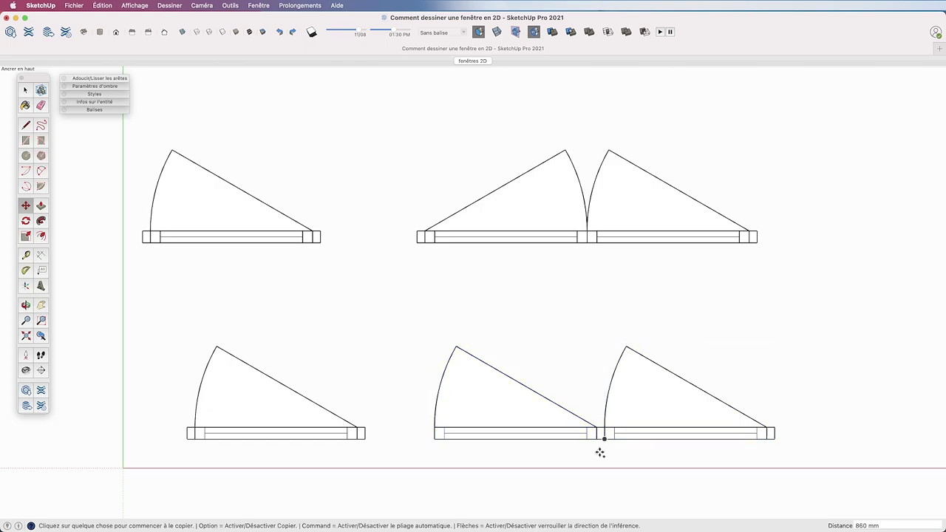
Step: Flip the copy along its red group axis so the two leaves mirror each other
right_click(533, 429)
mouse_move(569, 512)
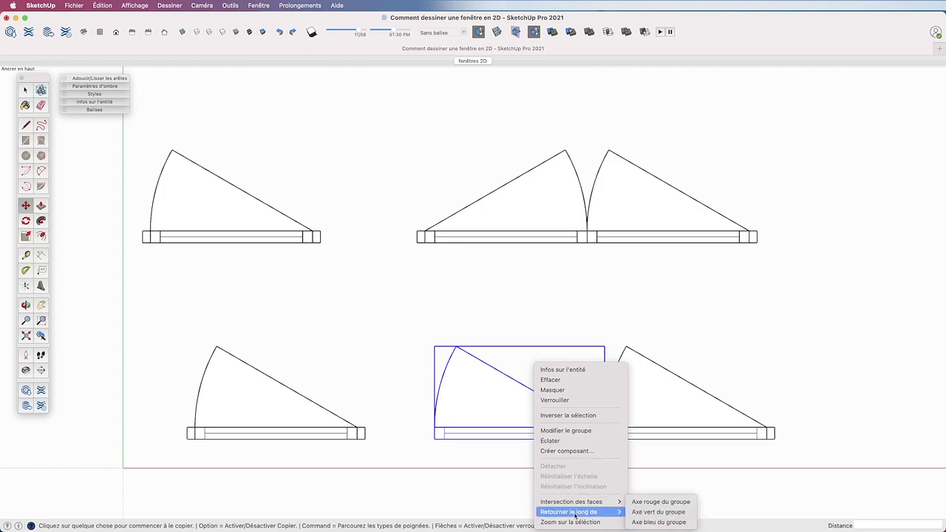
left_click(643, 502)
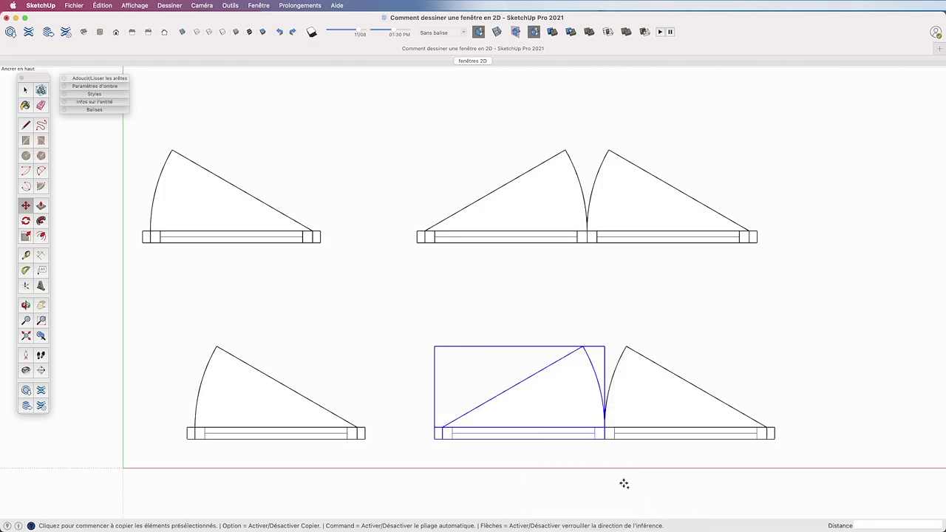
left_click(25, 89)
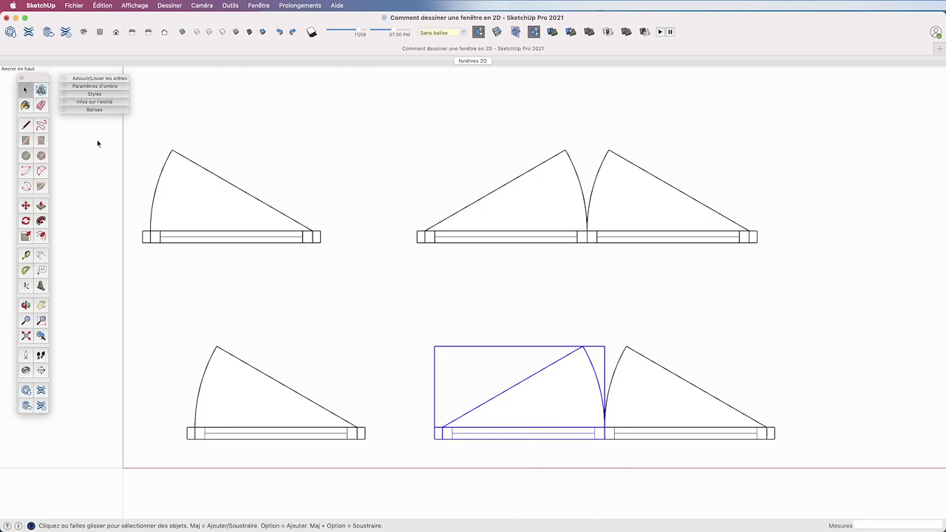
Step: Box-select both lower-right leaves and group them into one double casement window
left_click_drag(808, 456, 410, 326)
right_click(555, 363)
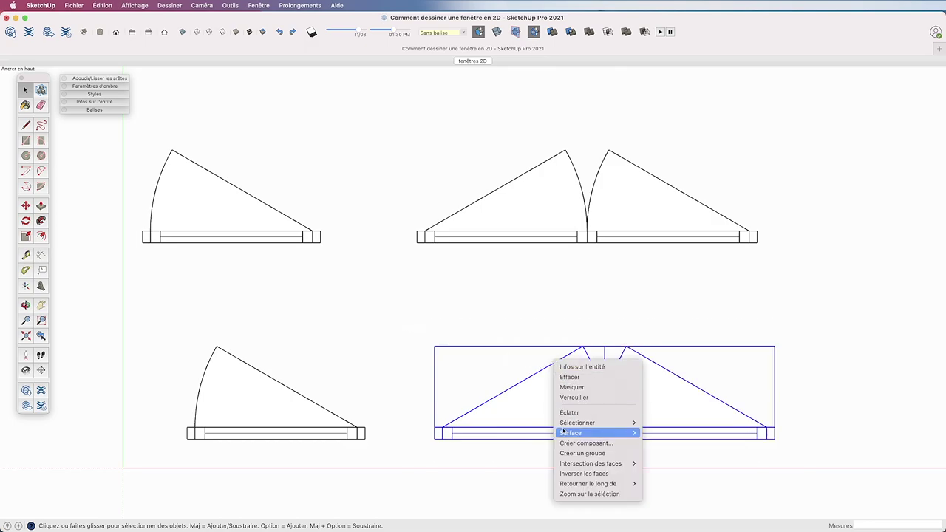
left_click(562, 453)
left_click(125, 466)
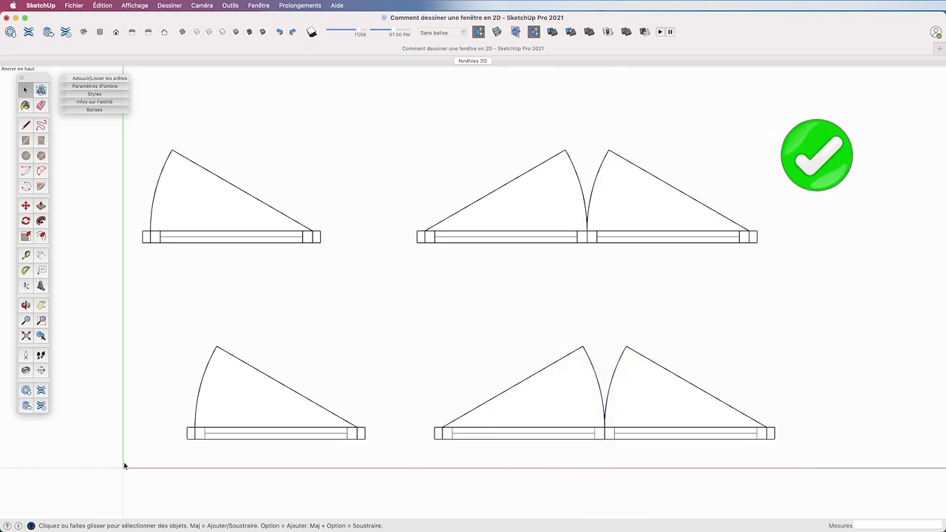